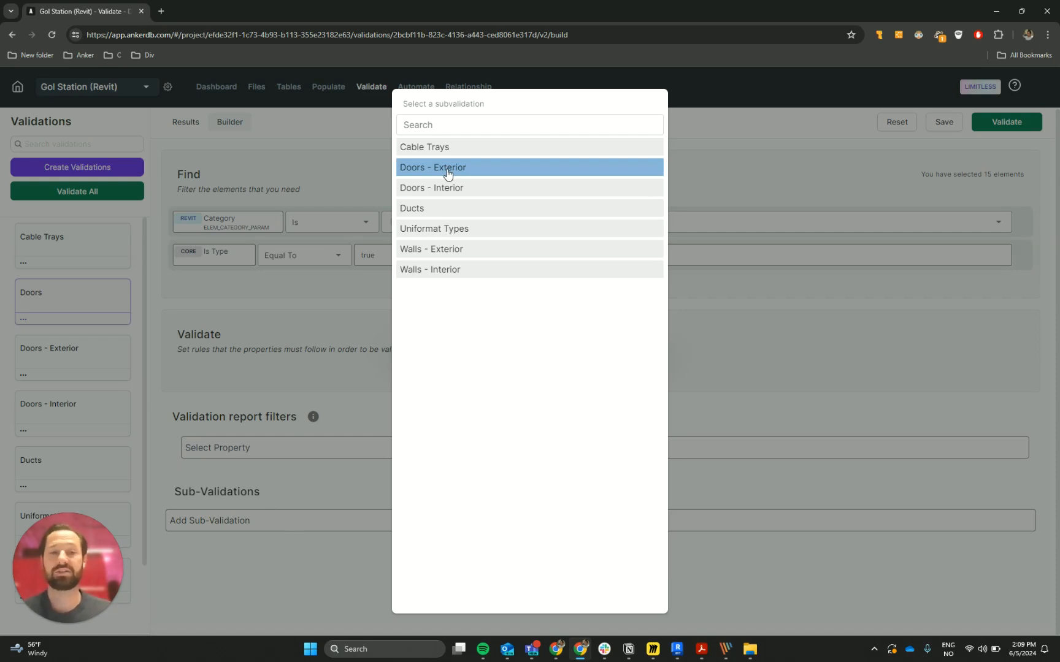
Add Doors - Exterior and Doors - Interior as sub-validations of the Doors validation
click(485, 174)
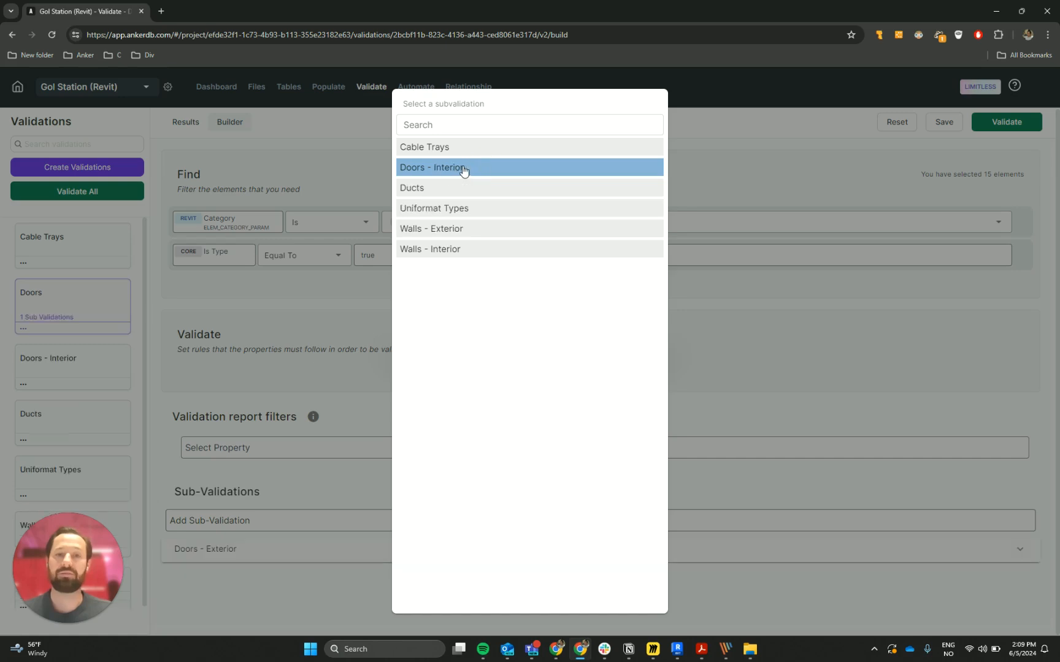
click(465, 169)
click(771, 331)
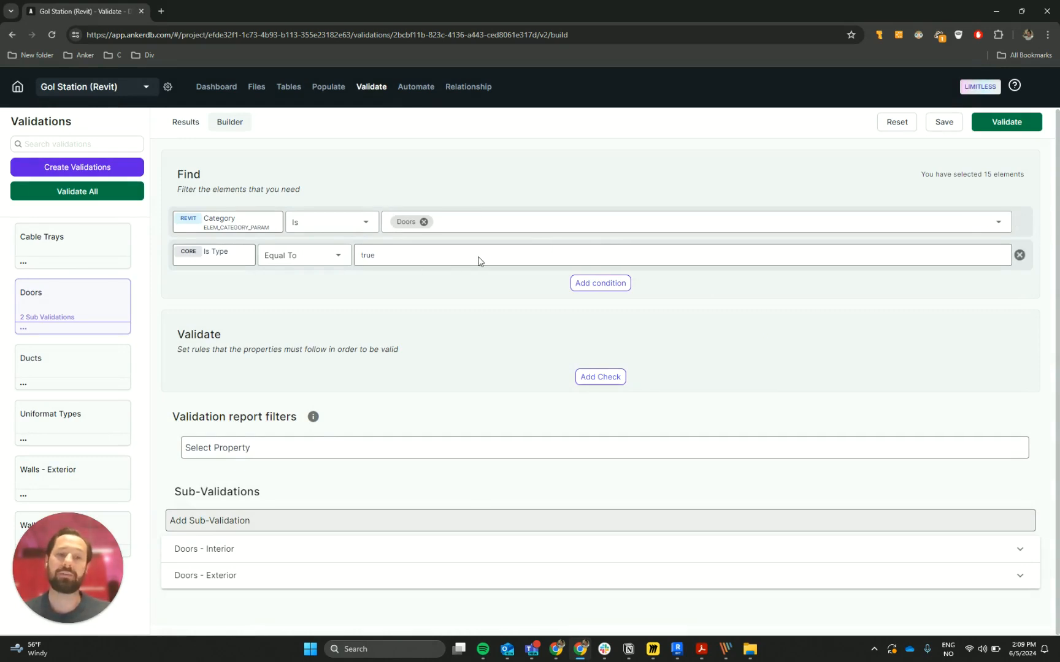
Remove the Category condition from the Find filter of the Doors - Interior sub-validation and collapse it
click(1020, 549)
scroll(857, 463, down, 3)
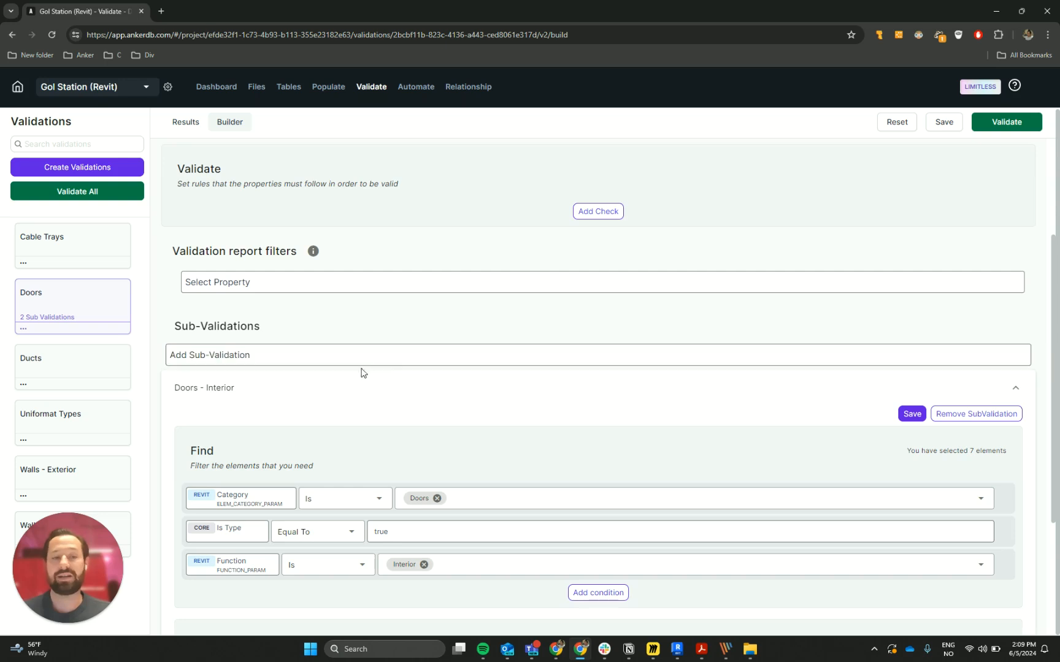
scroll(436, 431, up, 3)
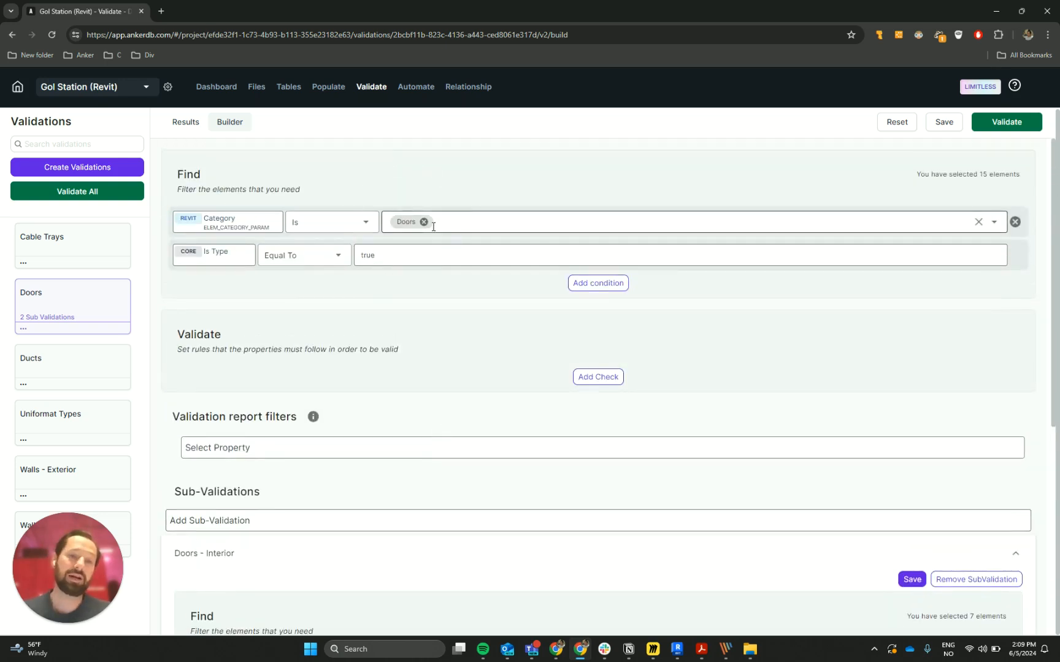
scroll(442, 222, down, 3)
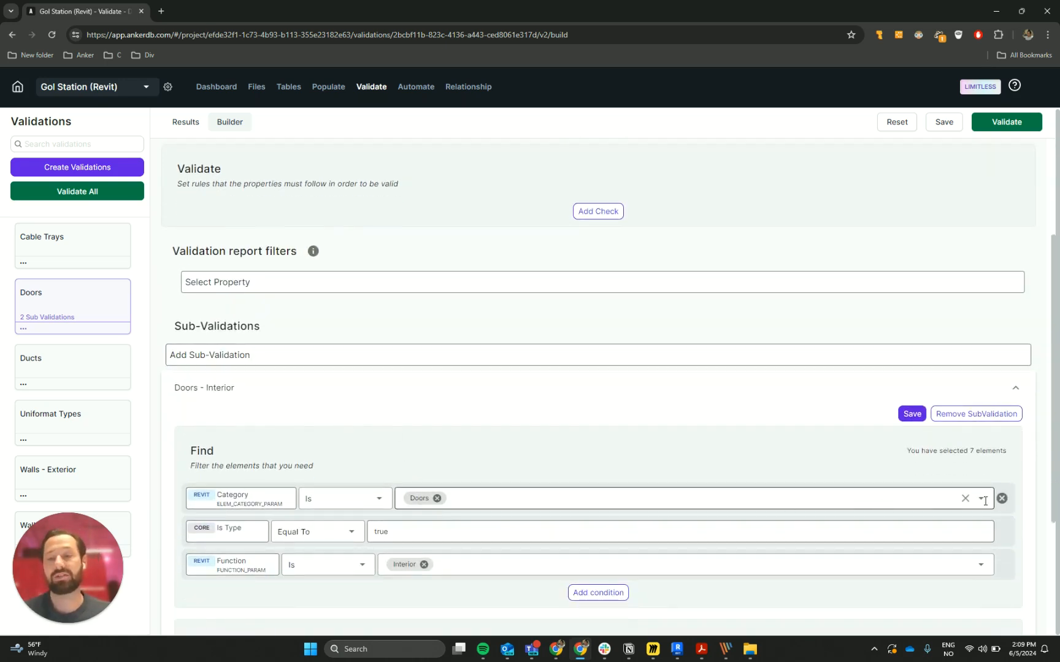
click(1002, 499)
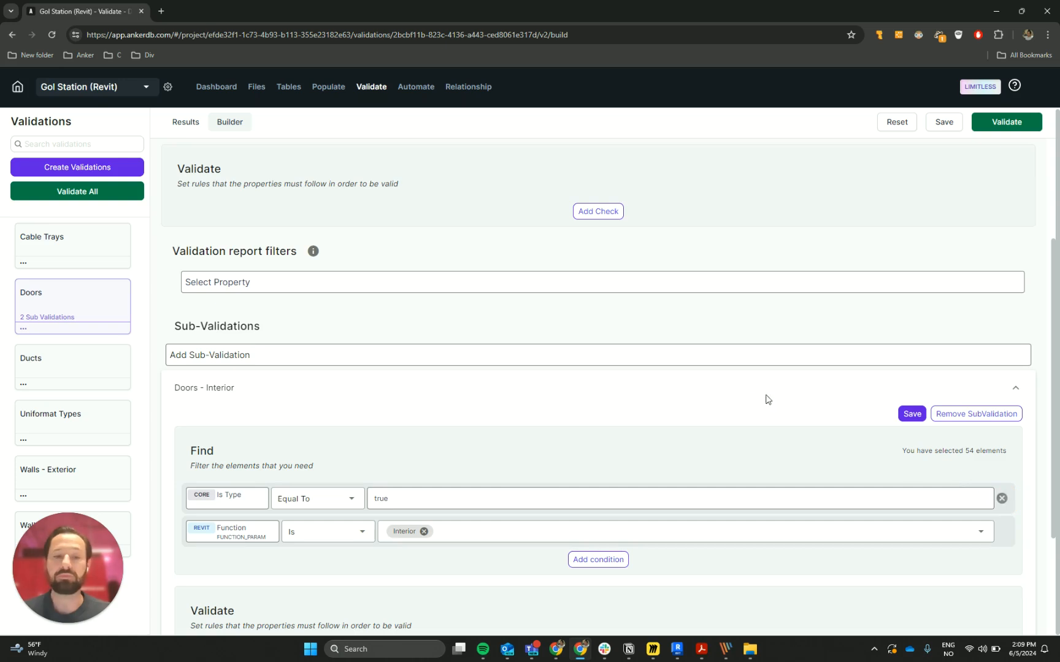
scroll(752, 373, down, 3)
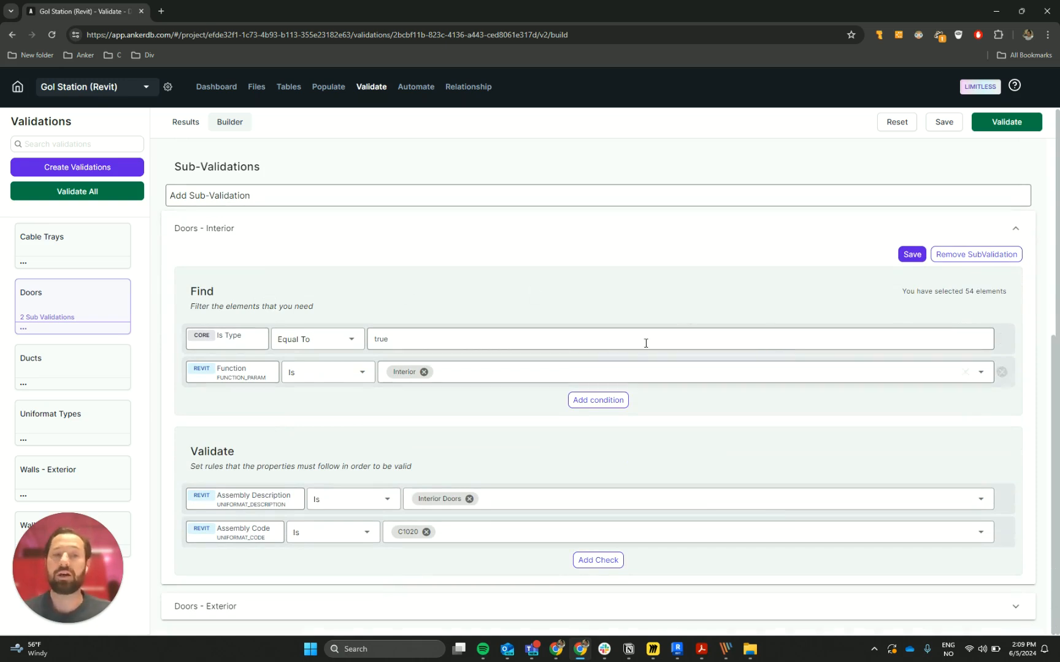
click(1016, 228)
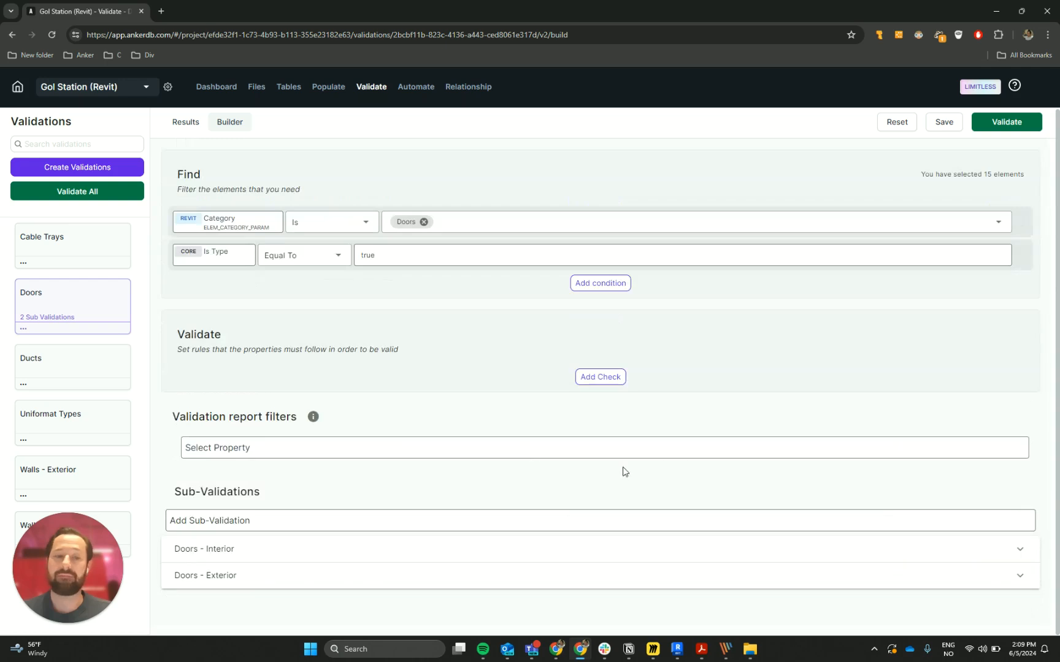
Remove the Category condition from the Doors - Exterior sub-validation's Find filter, save the sub-validation and collapse it
click(344, 574)
scroll(485, 573, down, 4)
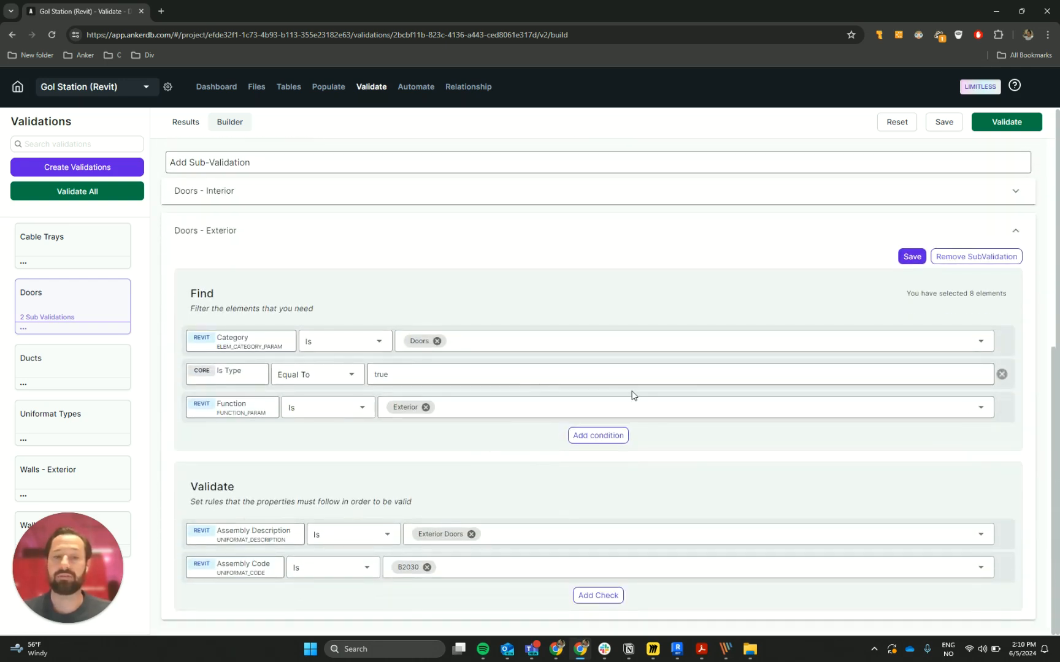
click(1002, 341)
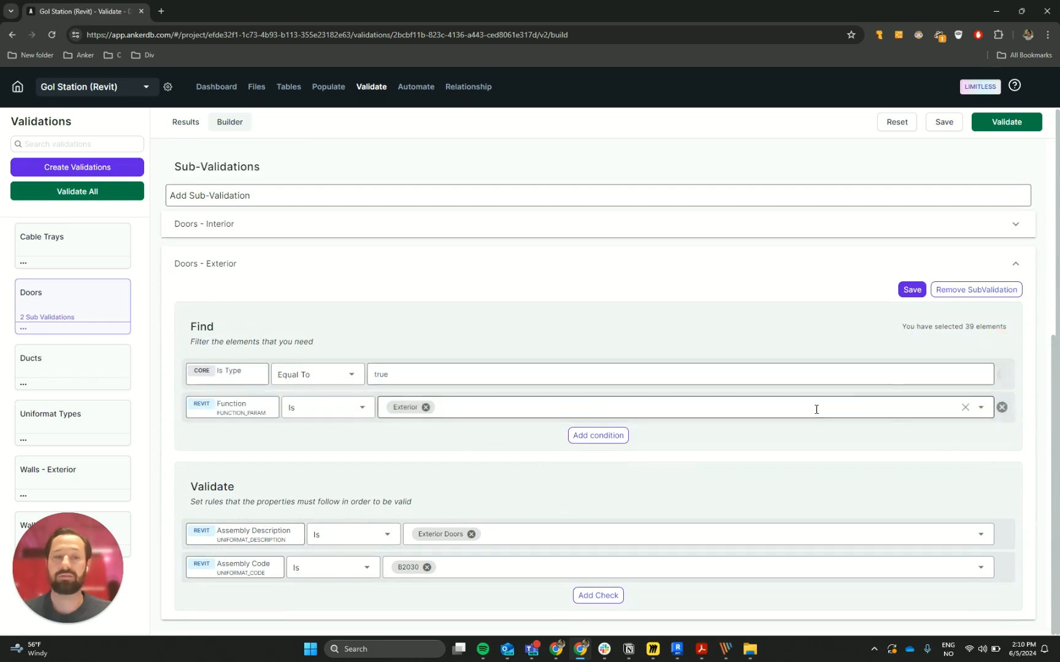
click(912, 289)
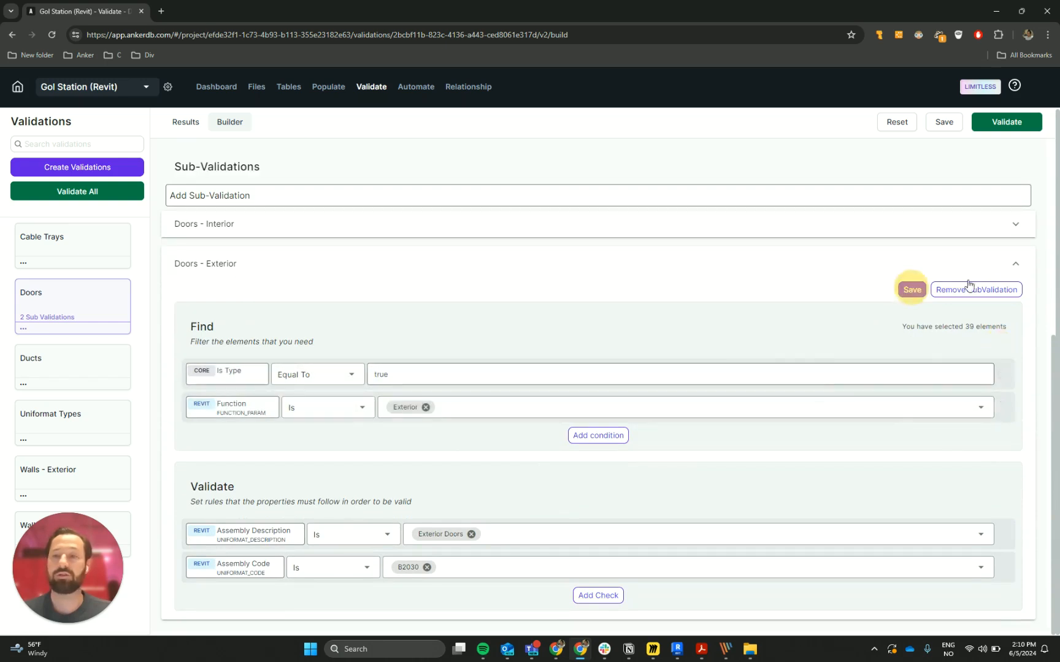
click(1015, 263)
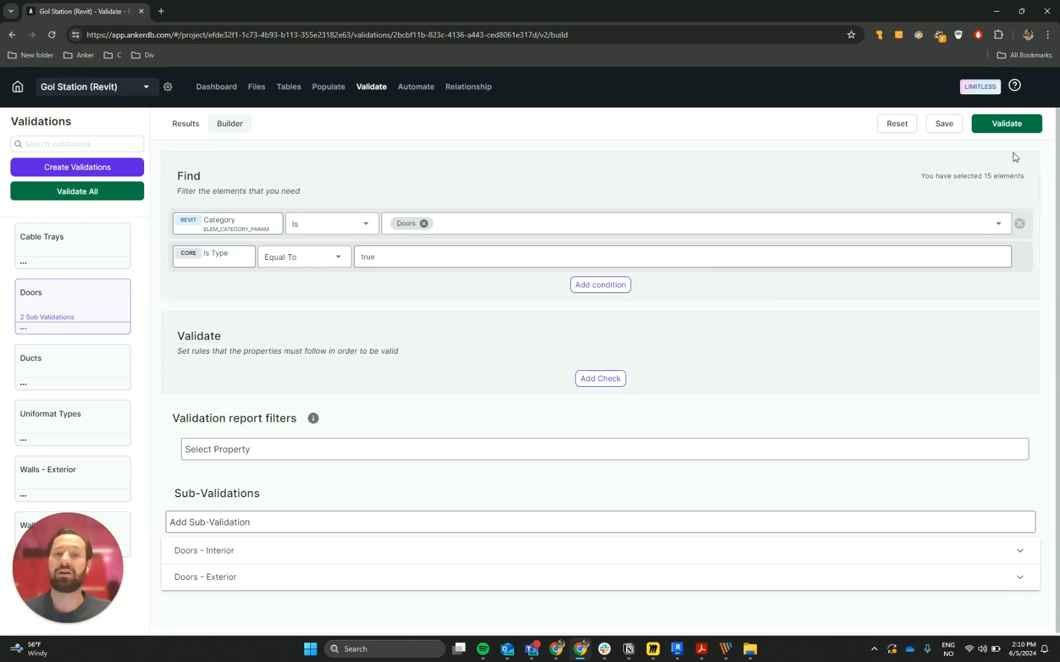
Run the Doors validation and open its results
click(1001, 126)
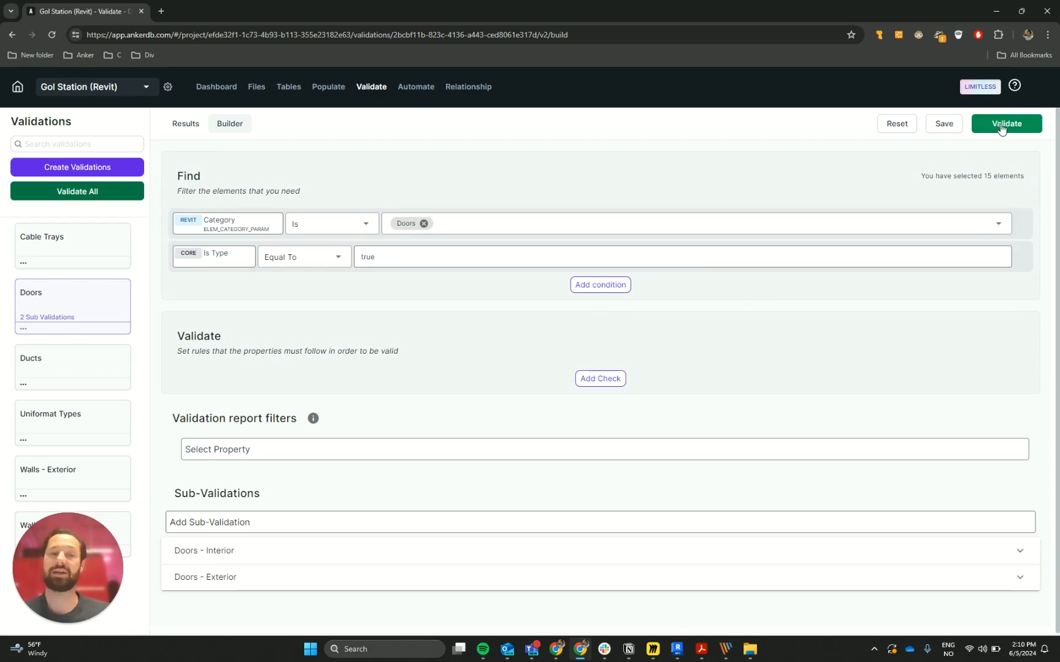
click(1001, 125)
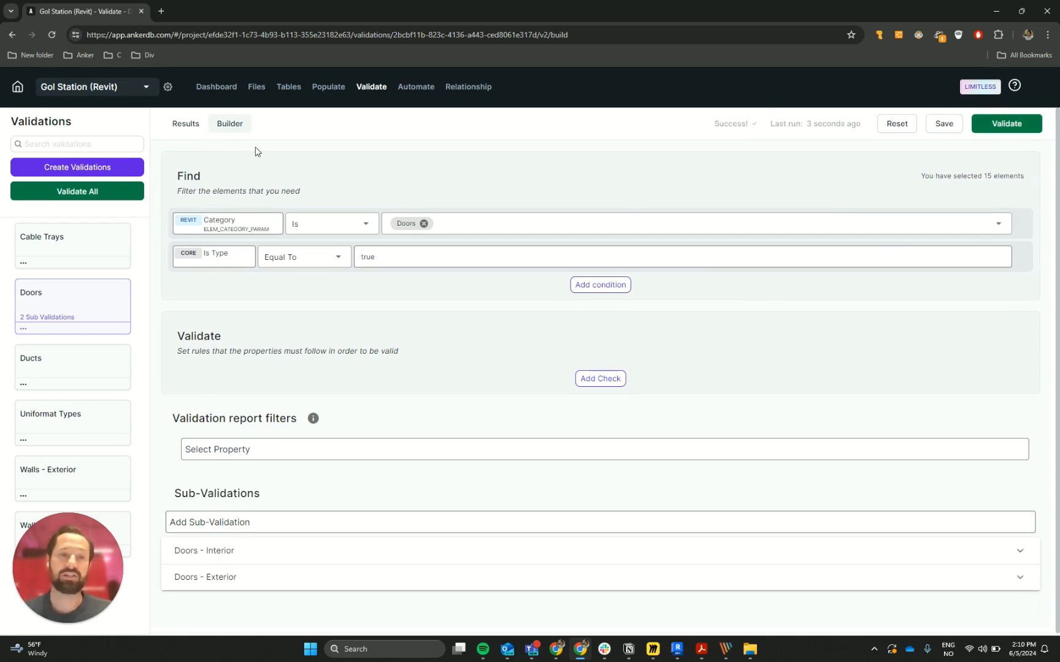
click(186, 128)
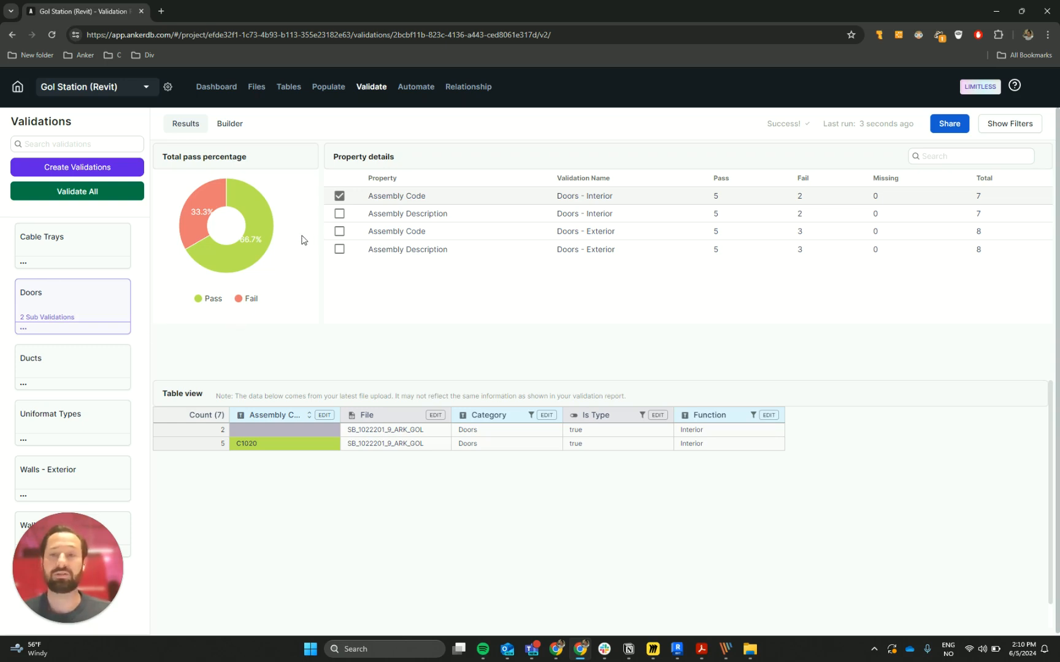
Examine the table results for the exterior and interior Assembly Code checks and the exterior Assembly Description check
click(340, 231)
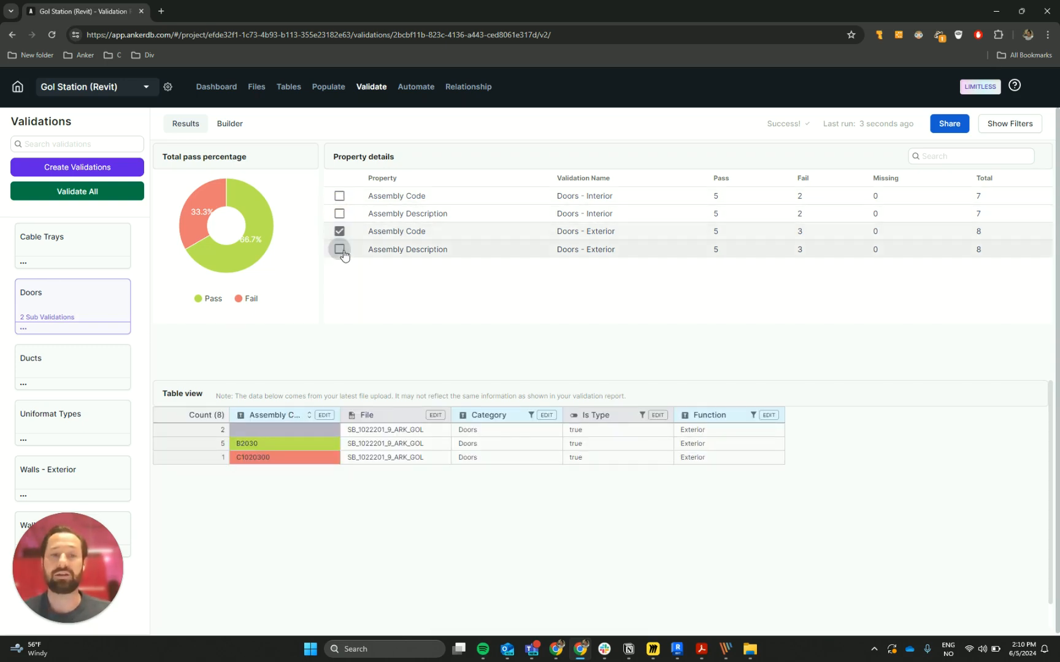
click(339, 231)
click(340, 196)
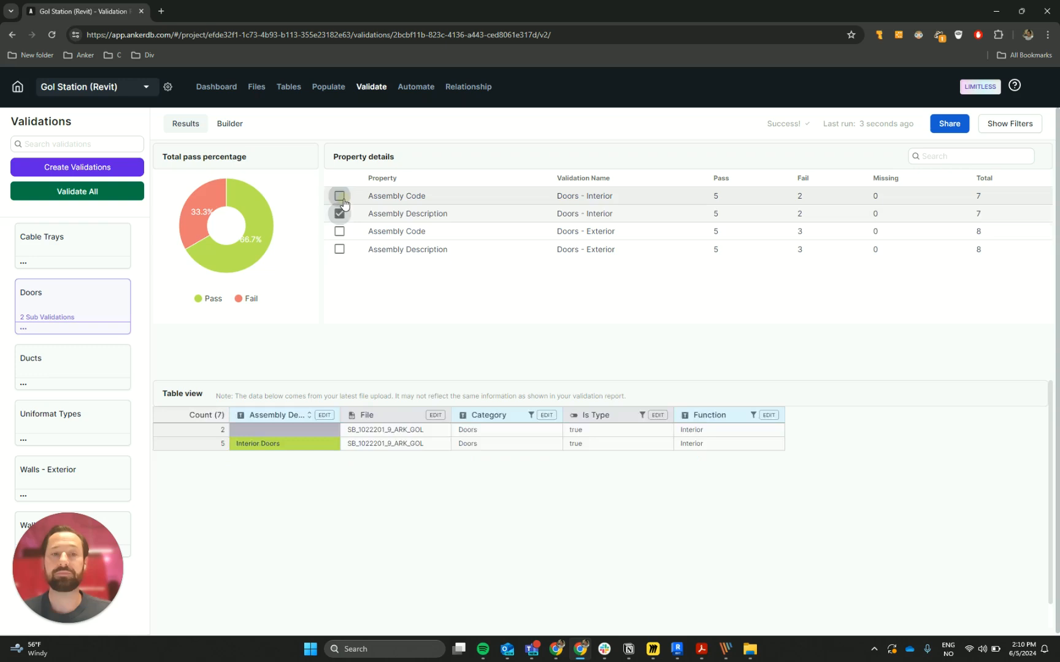
click(339, 249)
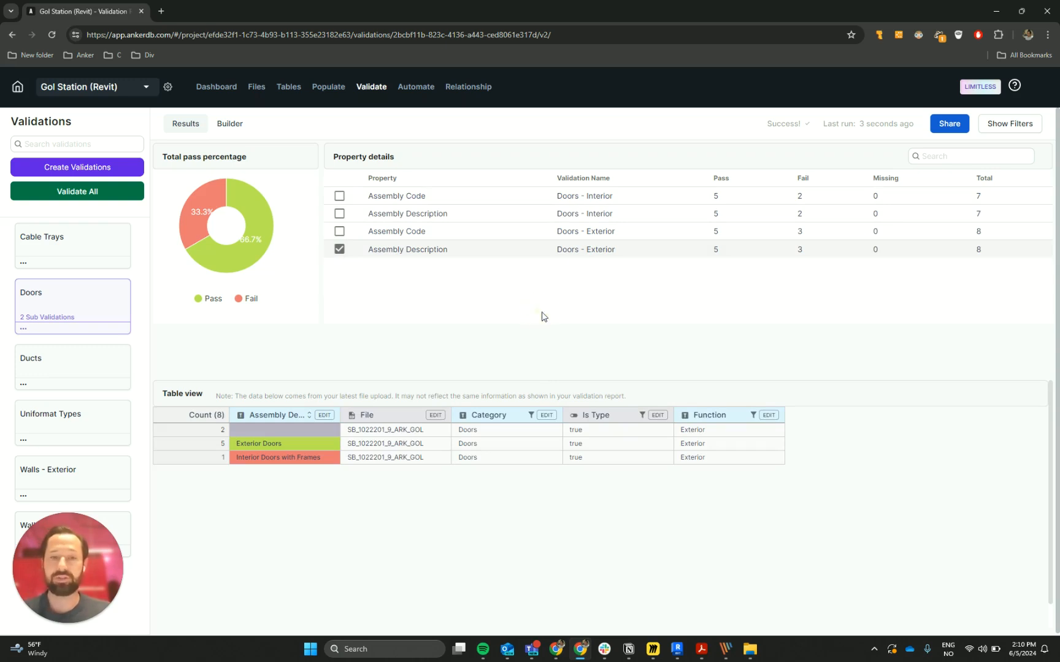
Create a new validation from scratch named "LOD & LOI"
click(84, 168)
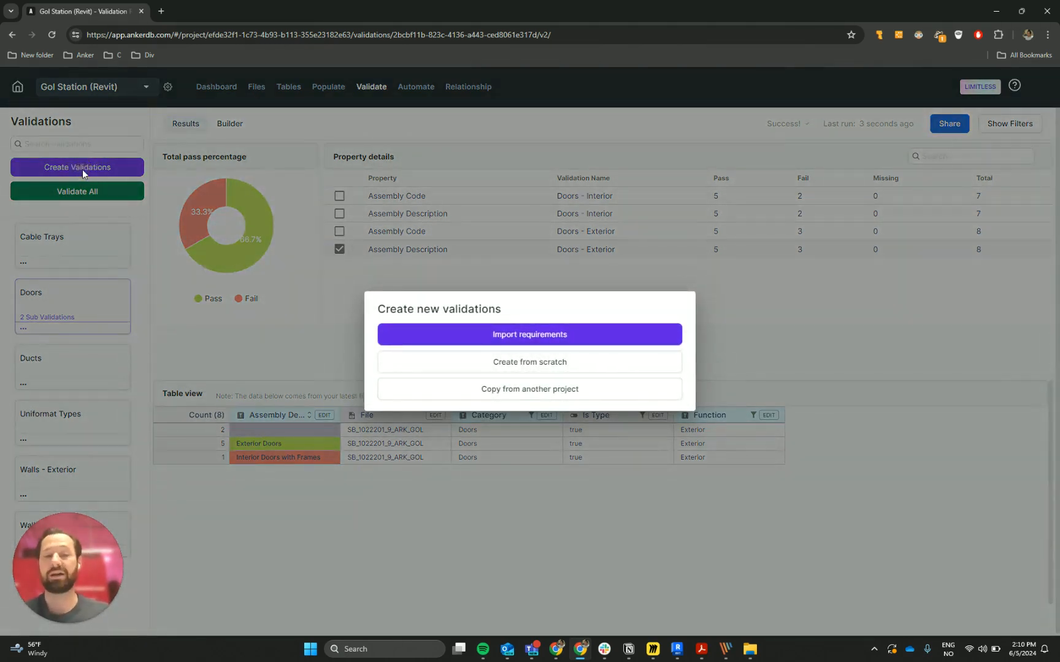
click(480, 365)
click(513, 362)
click(525, 343)
text(LOD & LOI)
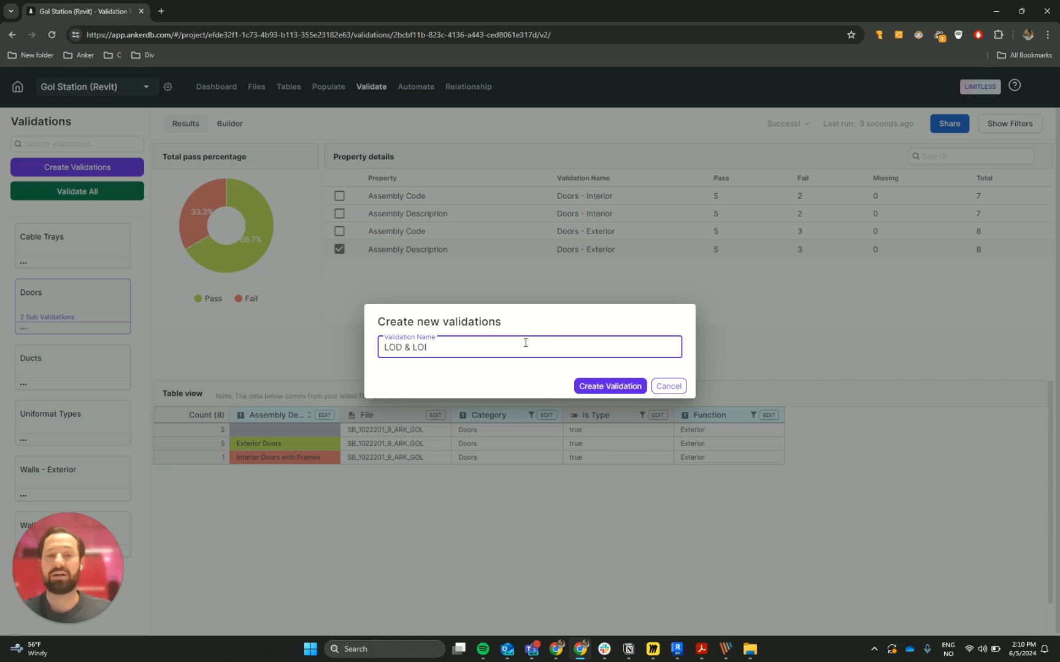
click(609, 386)
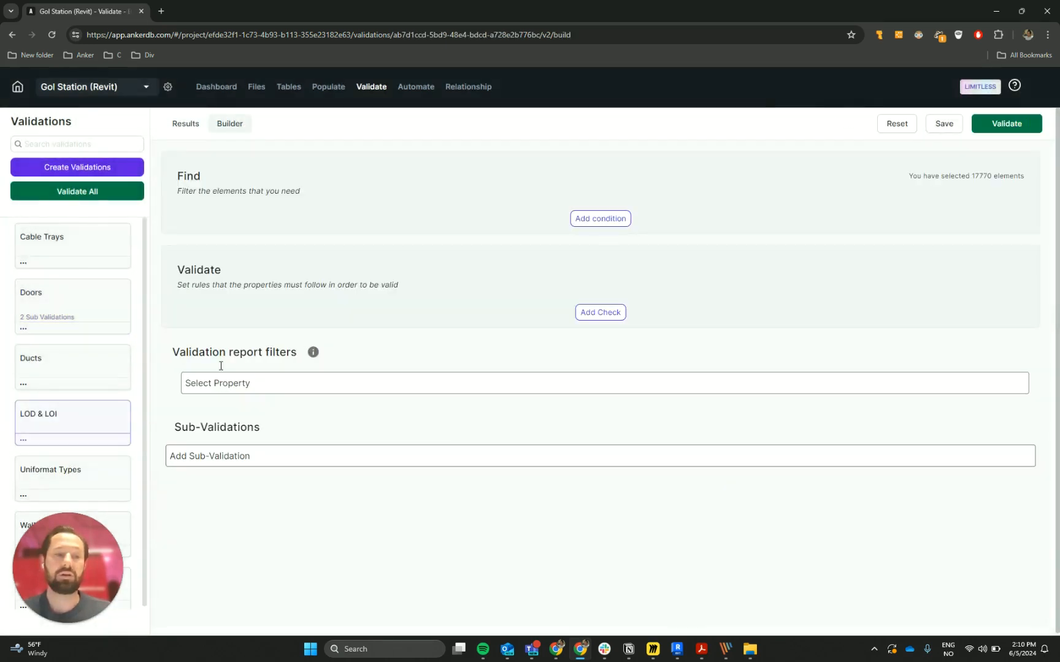
Add a Find condition to the LOD & LOI validation with the Revit Category property, Is Not, Spaces
click(583, 221)
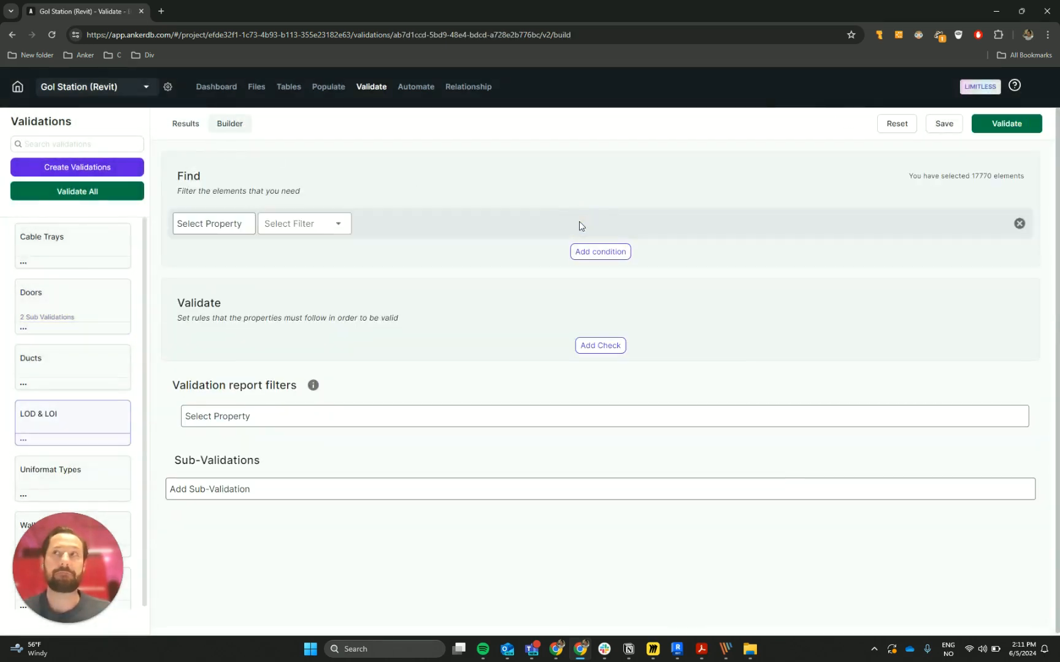
click(227, 228)
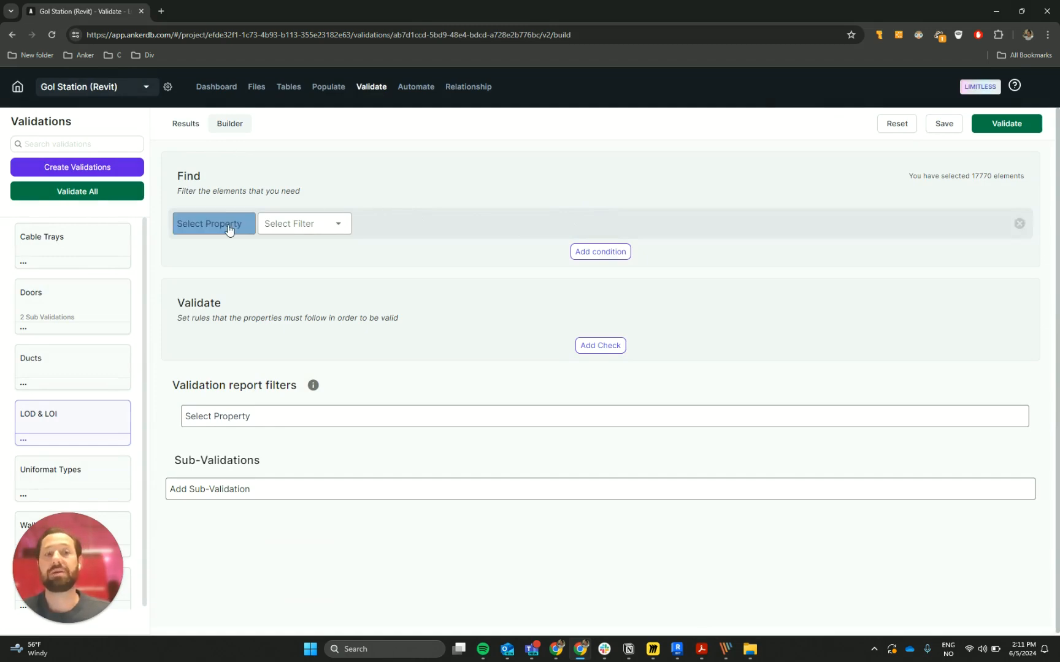
text(cate)
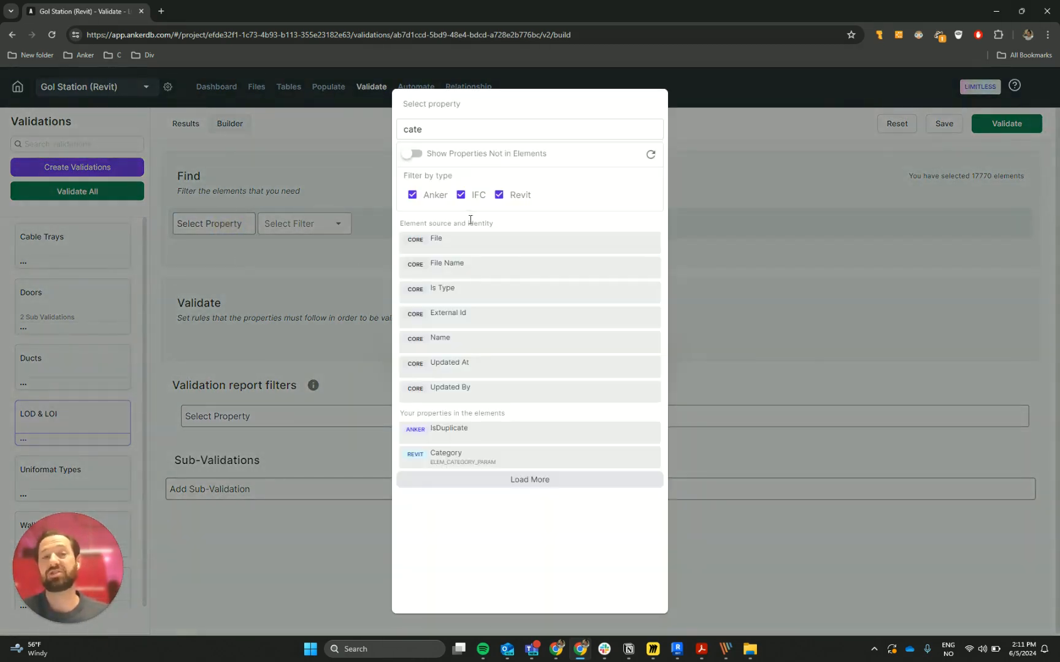
click(479, 458)
click(317, 227)
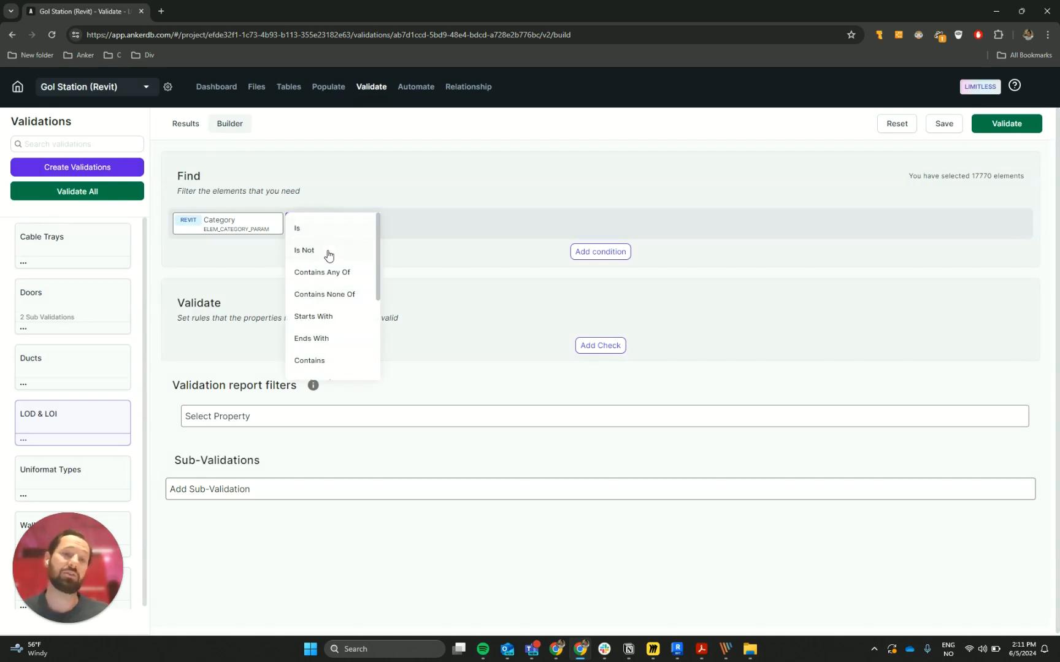
click(329, 252)
click(423, 227)
text(spaces)
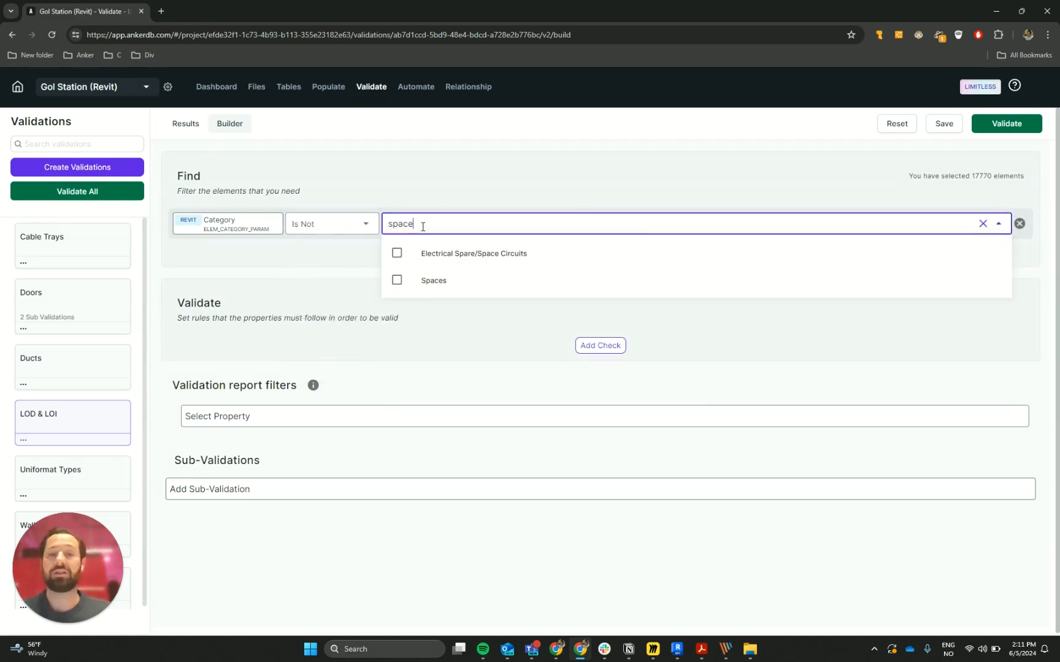
click(458, 280)
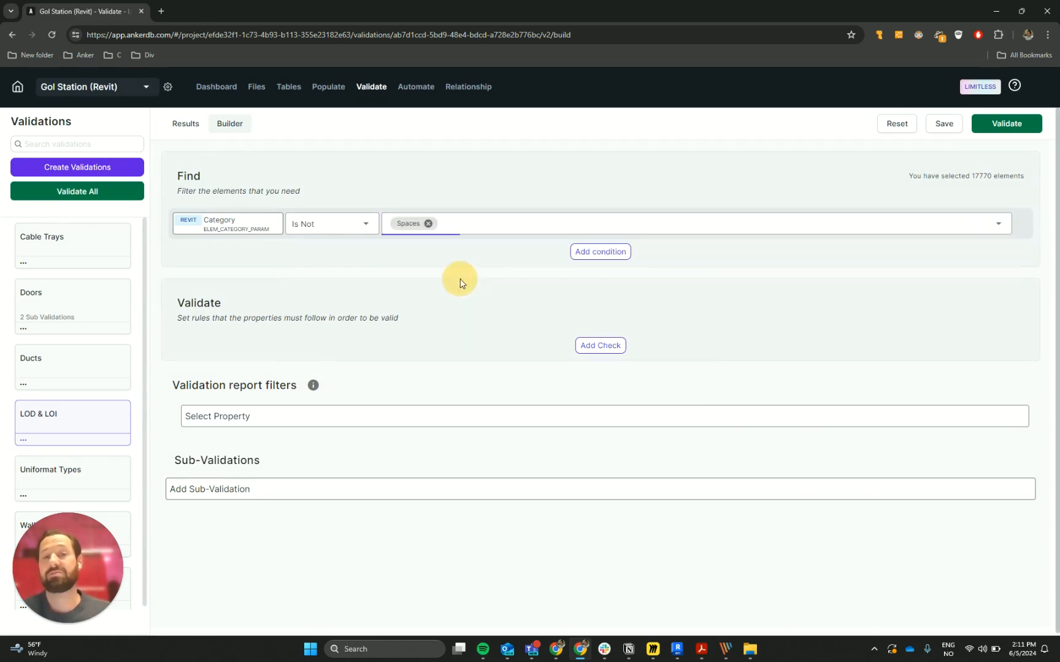
Add HVAC Zones and Levels to the excluded values of the Category condition
click(493, 226)
text(zo)
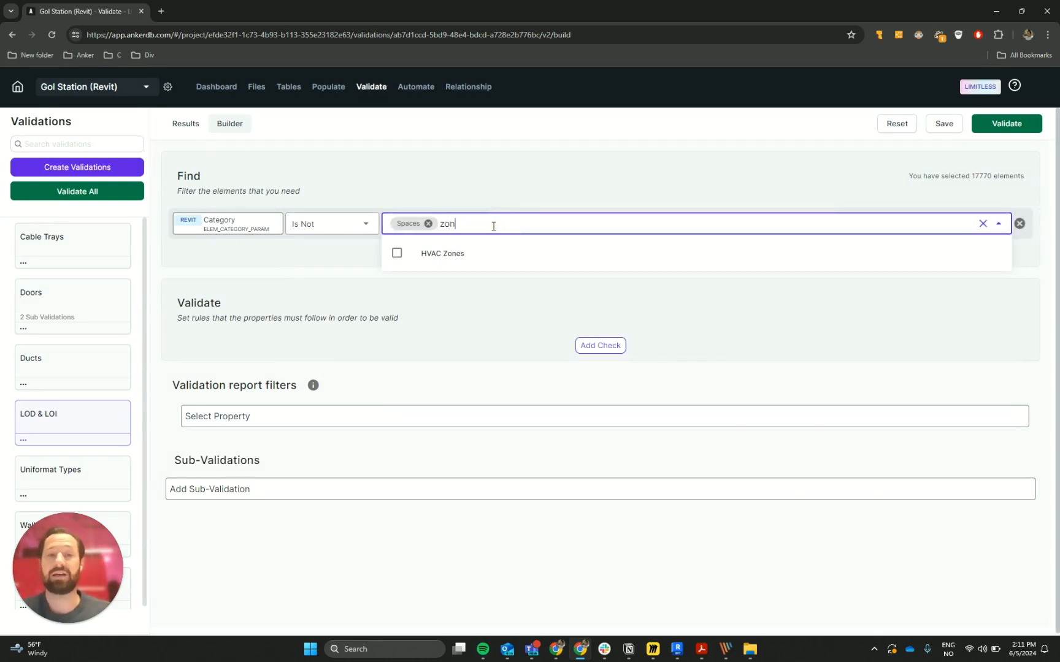
text(n)
click(427, 253)
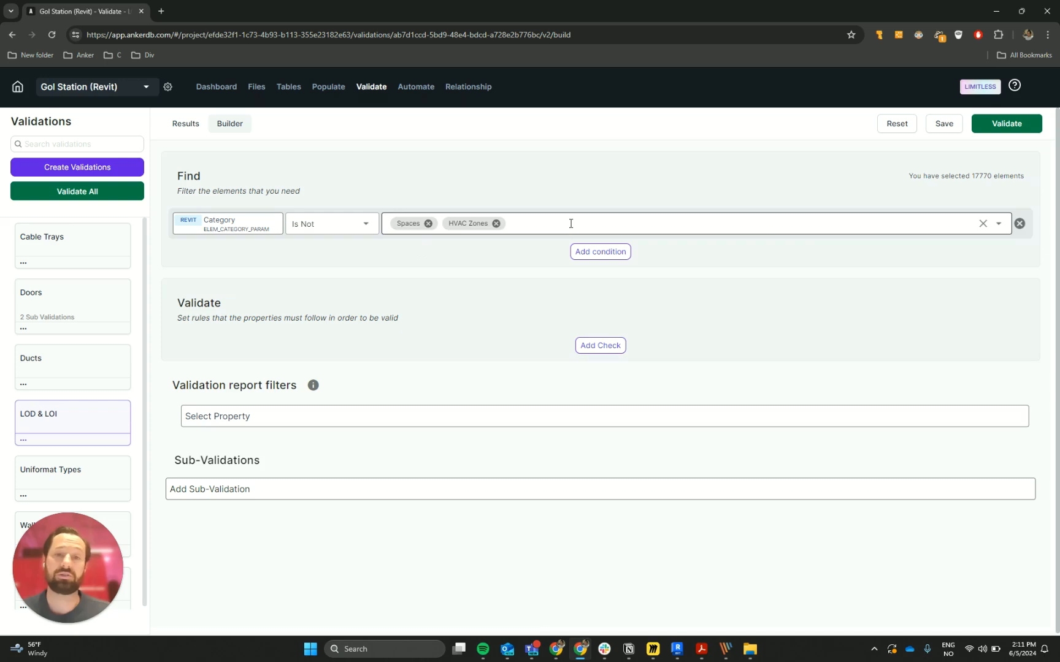
click(572, 227)
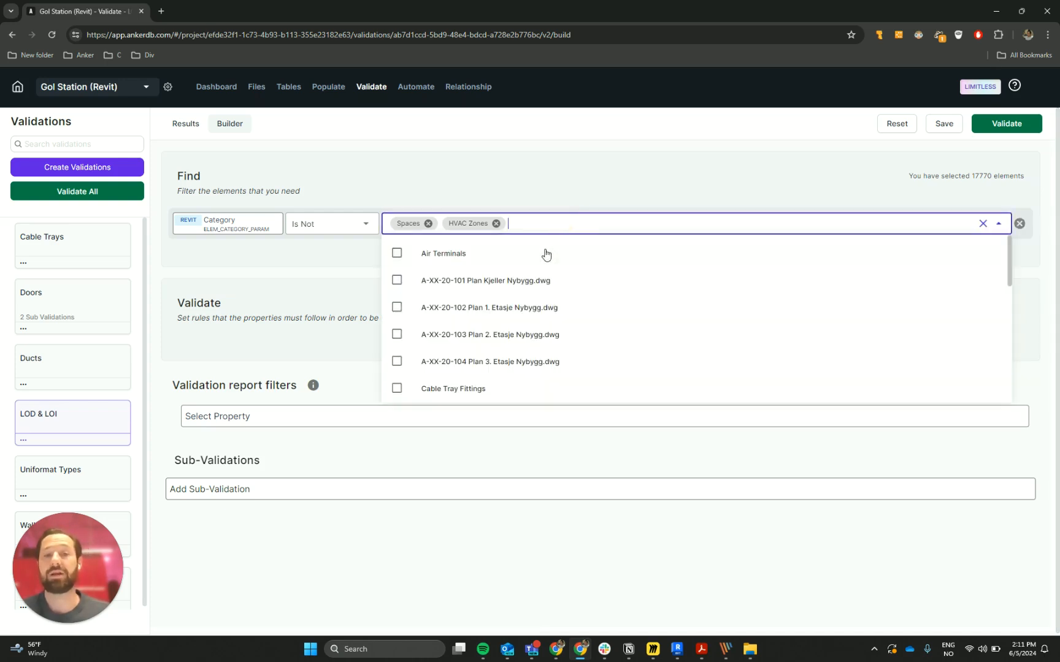
scroll(511, 288, down, 4)
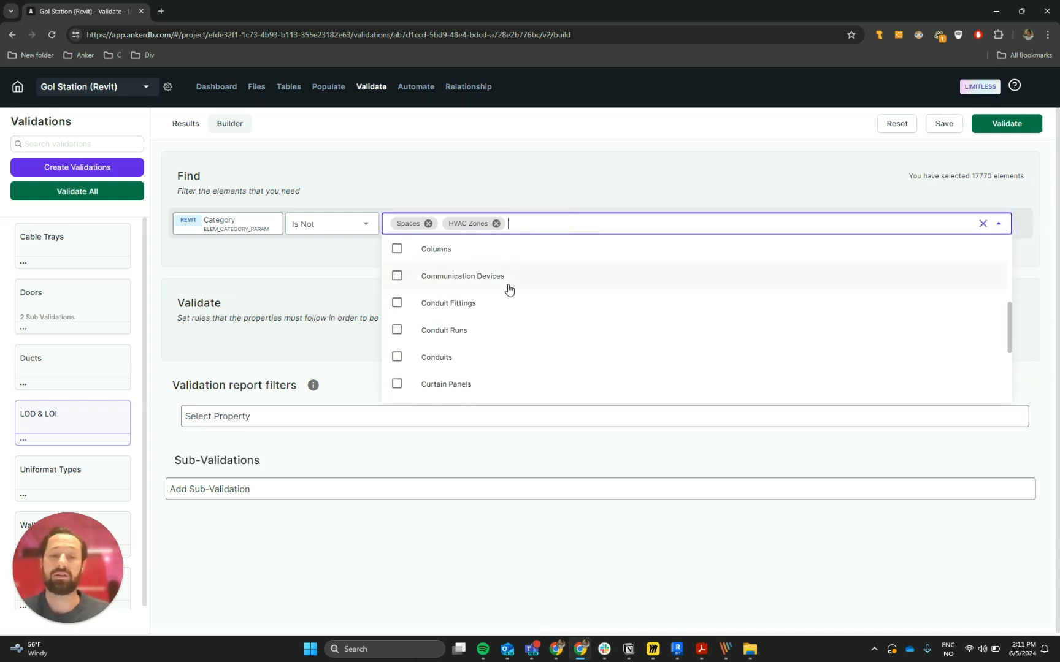
text(level)
click(485, 255)
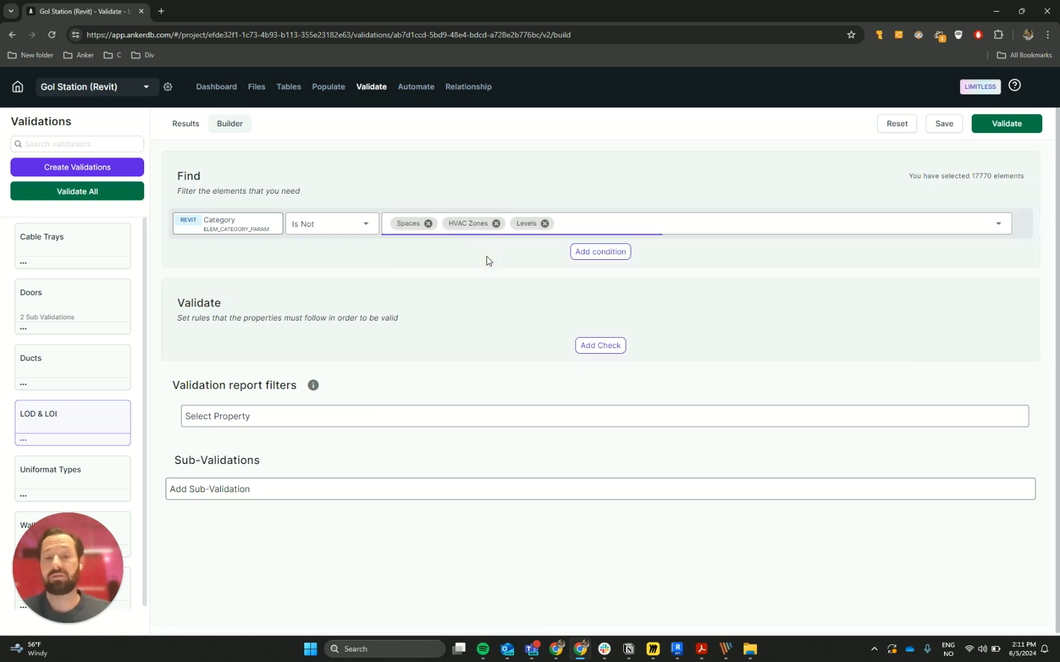
Add Piping Systems to the excluded values of the Category condition
click(604, 225)
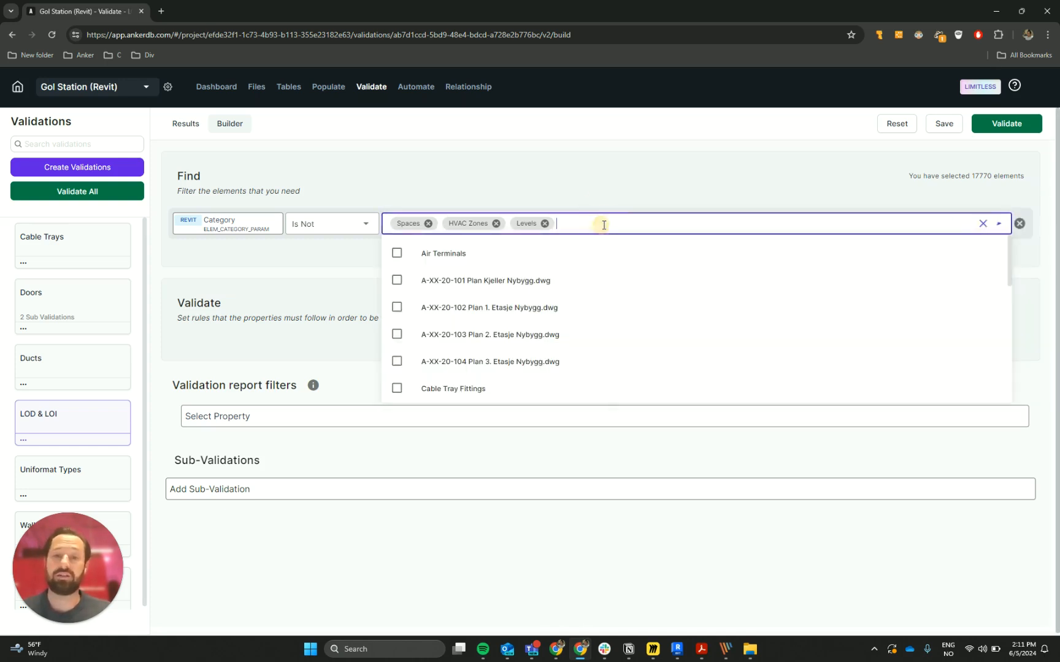
text(pro)
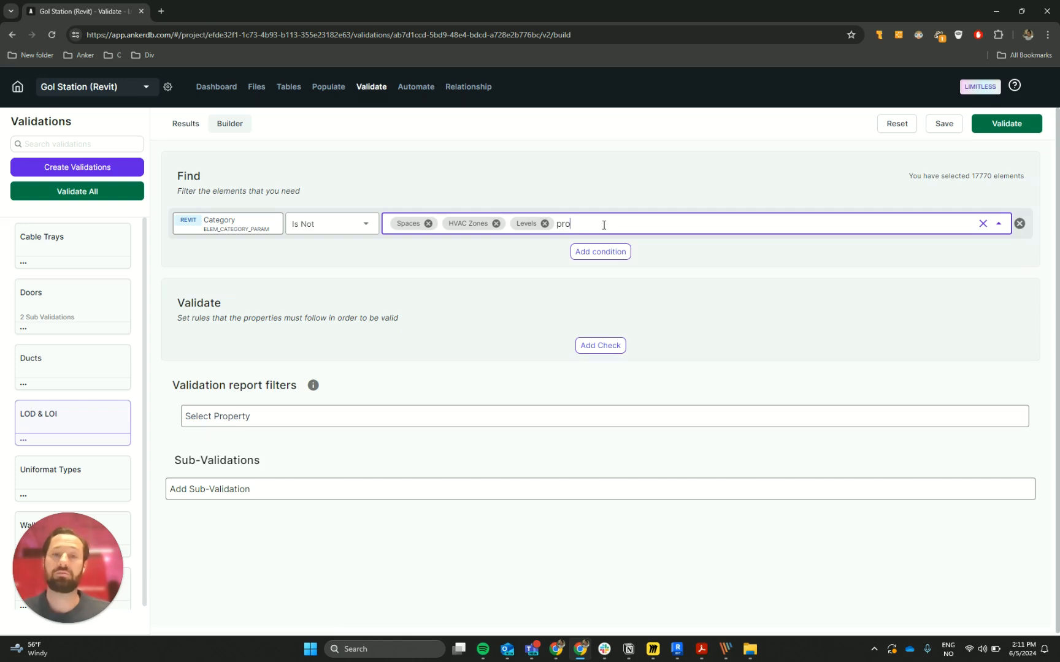
key(BackSpace)
key(BackSpace)
key(BackSpace)
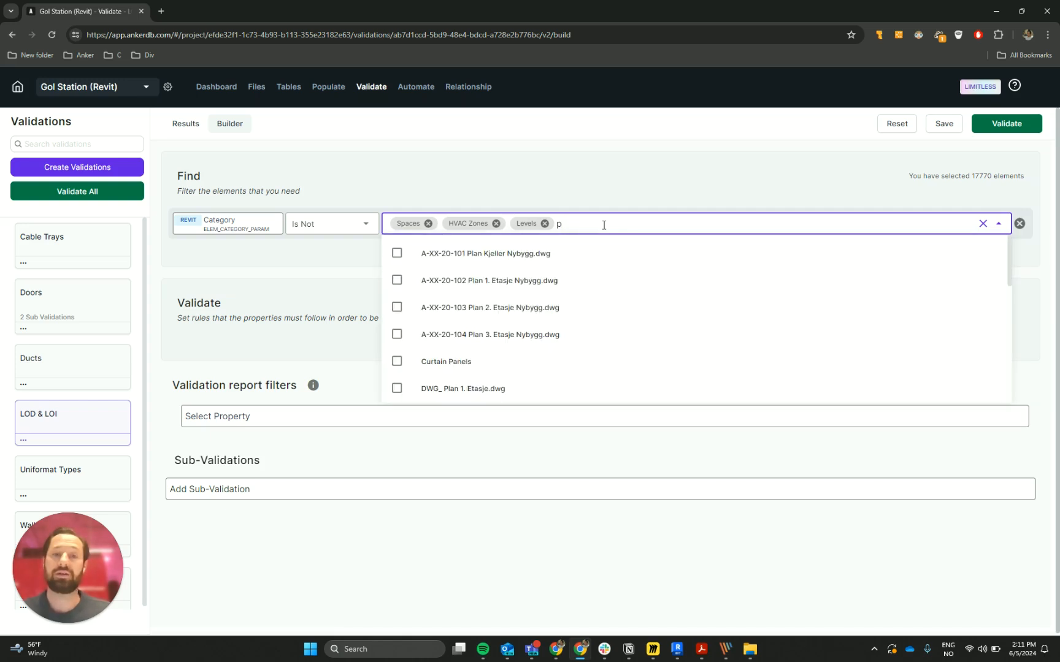
text(sys)
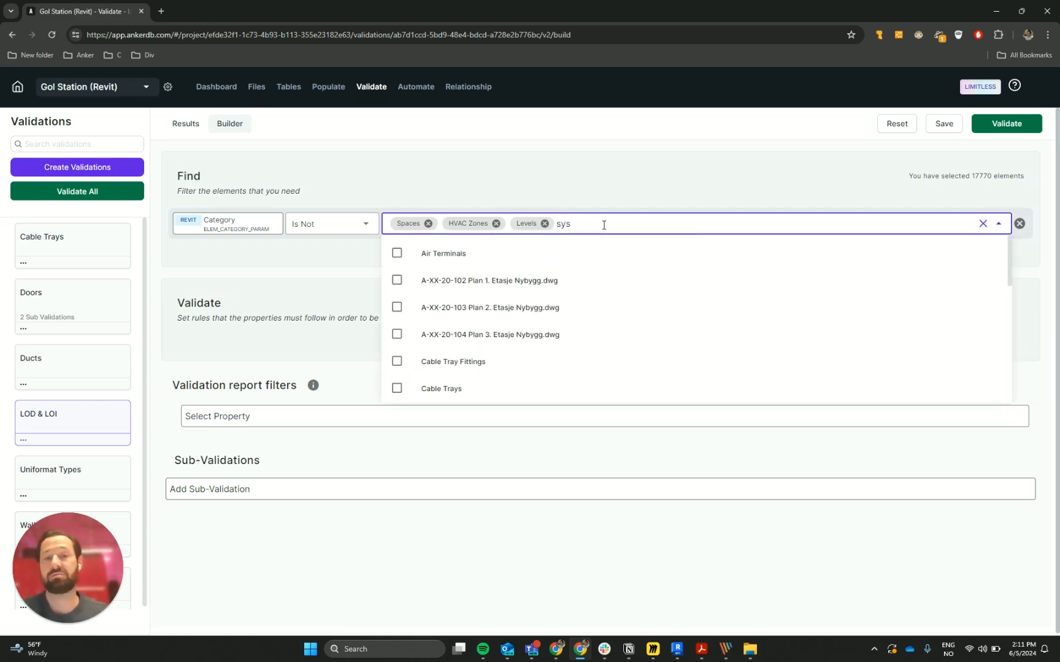
text(tem)
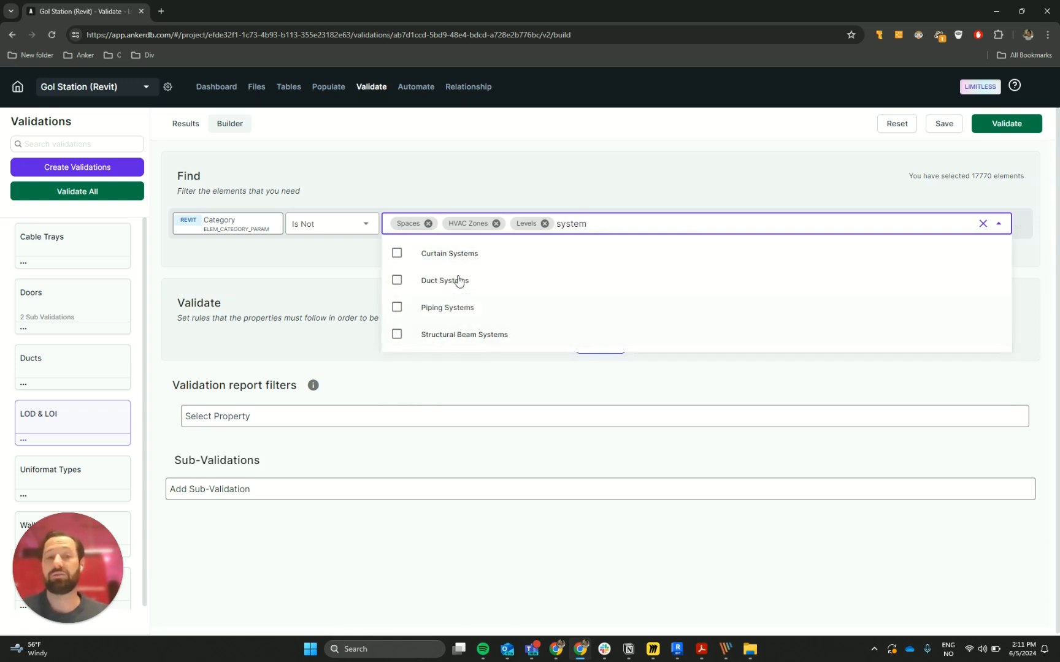
click(459, 307)
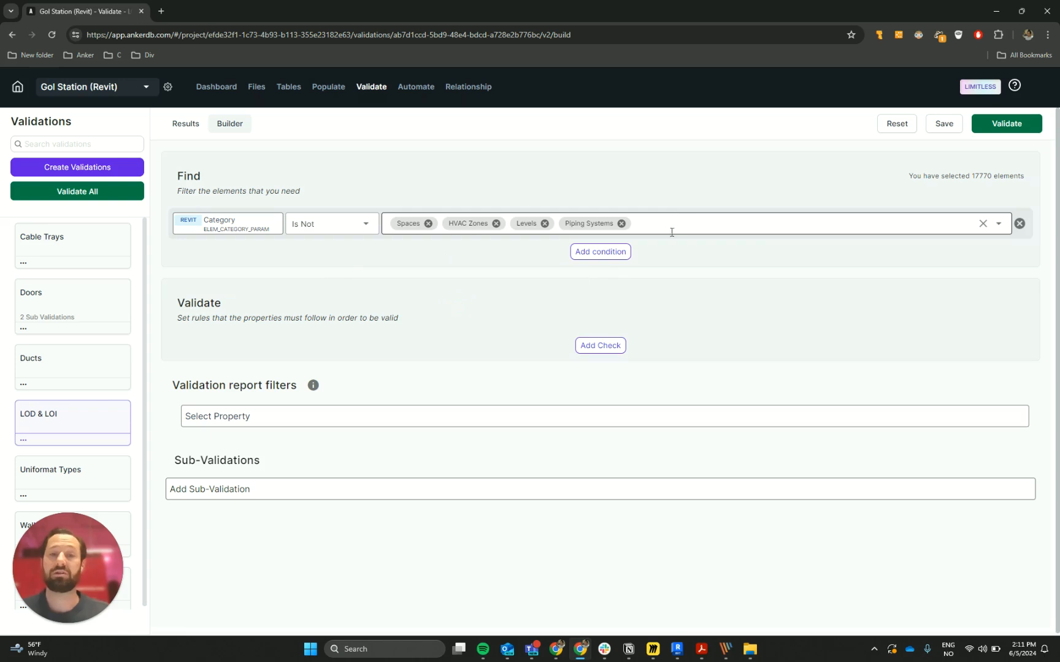
click(352, 304)
Add a second Find condition requiring the Core property Is Type to be Equal To false
click(598, 253)
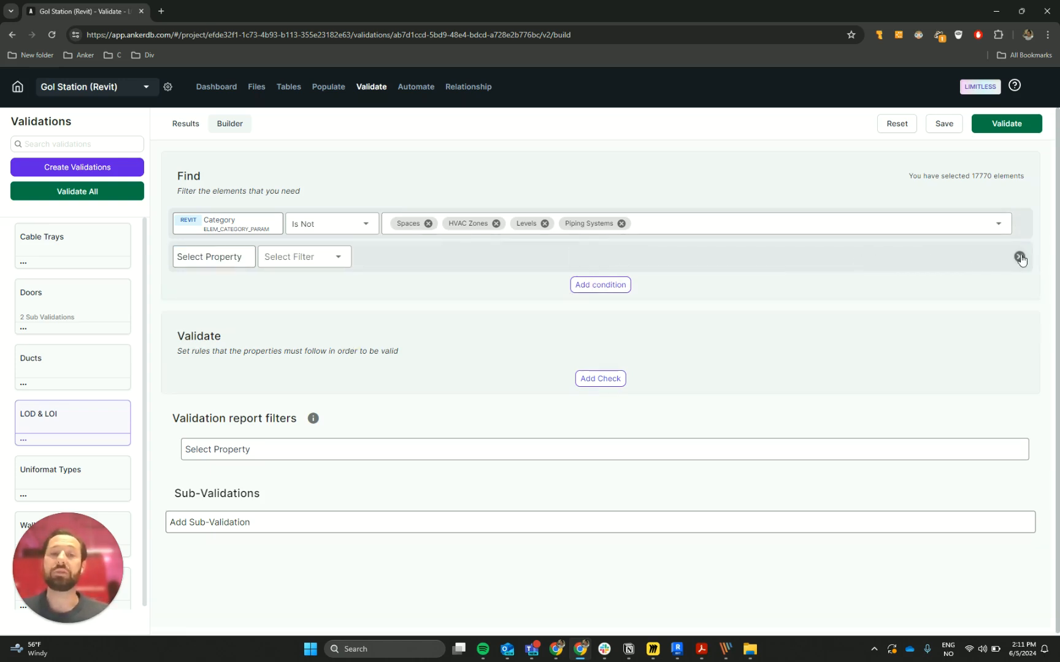
click(246, 258)
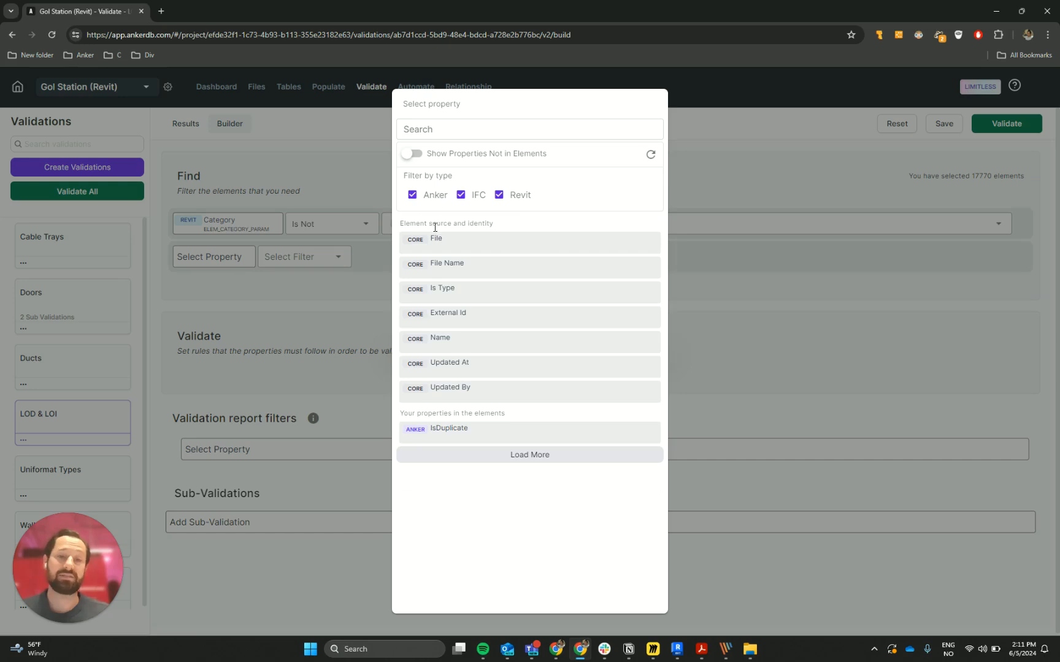
click(449, 290)
click(288, 255)
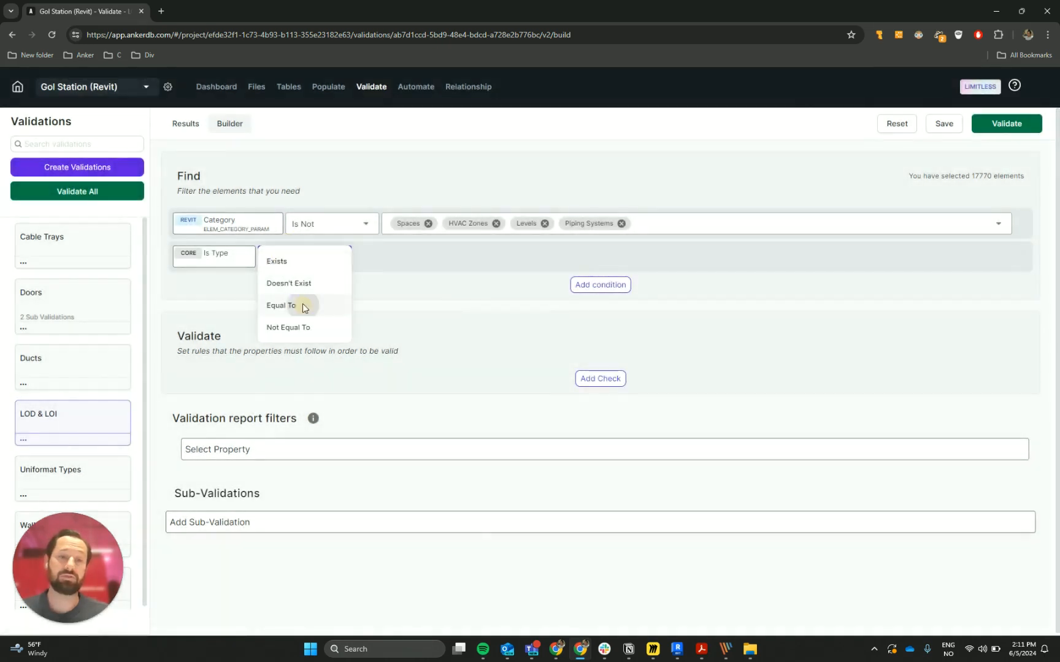
click(303, 307)
click(402, 258)
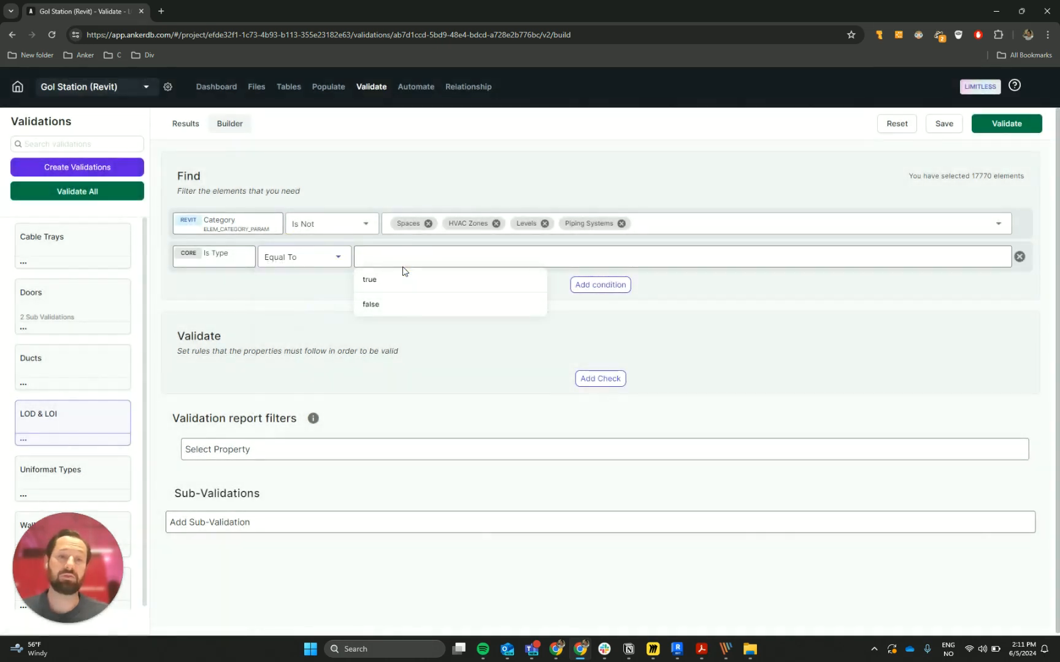
click(394, 304)
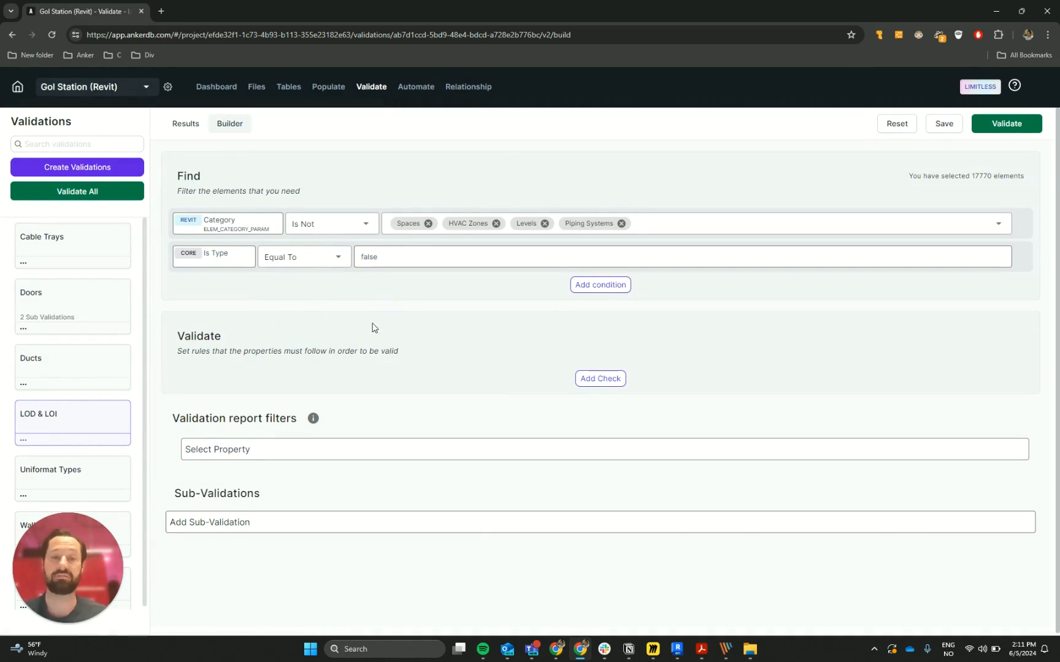
Add two checks to the validation, one for the Anker property LOD and one for LOI
click(596, 379)
click(245, 376)
text(lod)
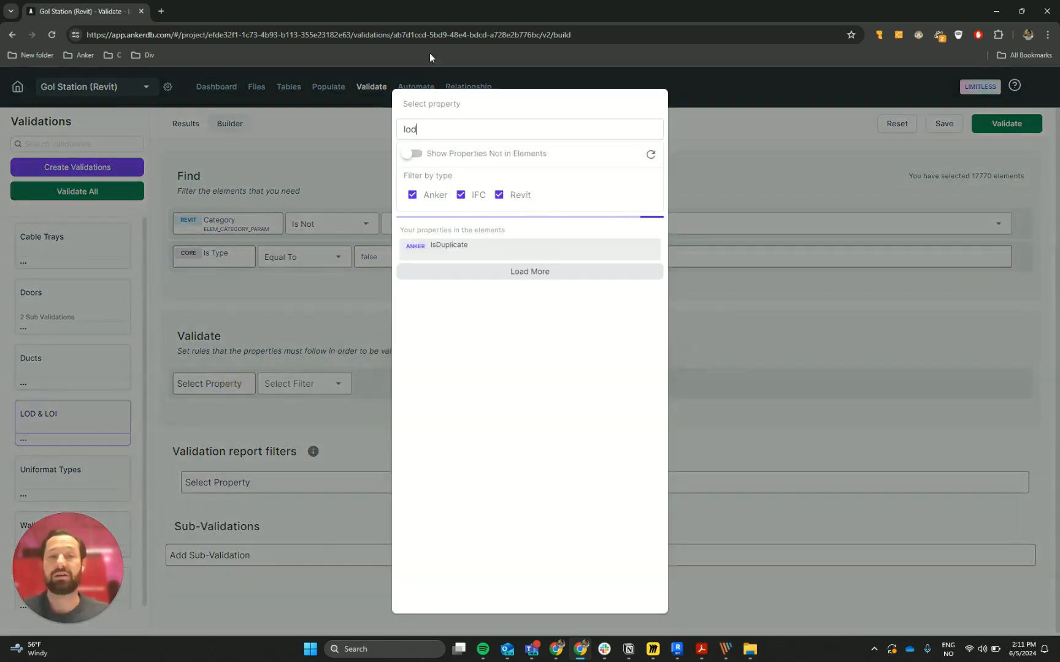
click(437, 240)
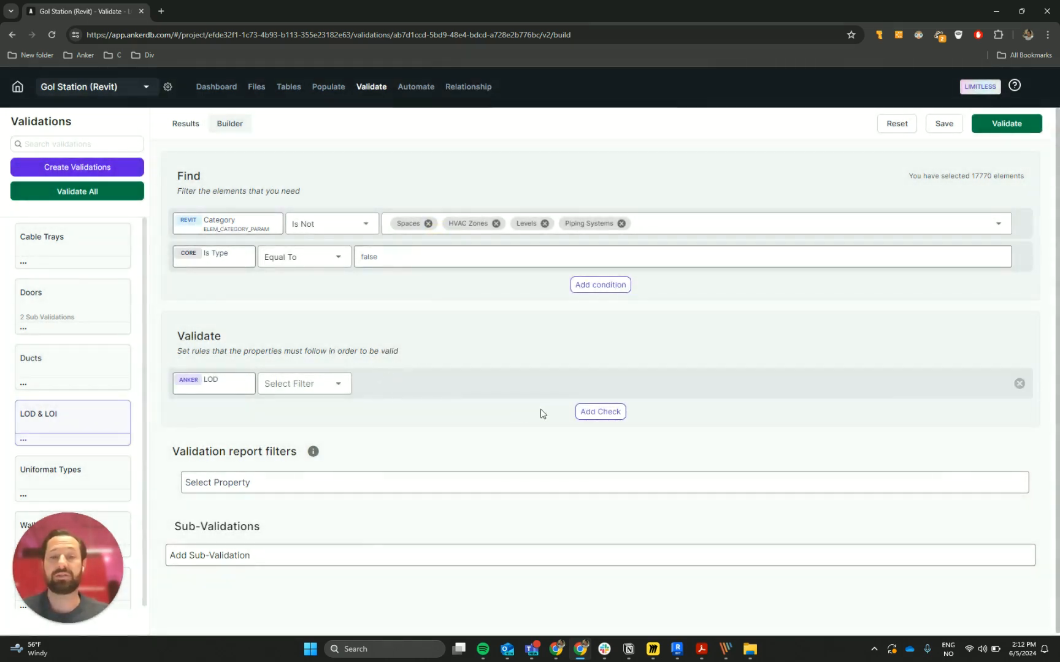
click(600, 411)
click(226, 417)
text(loi)
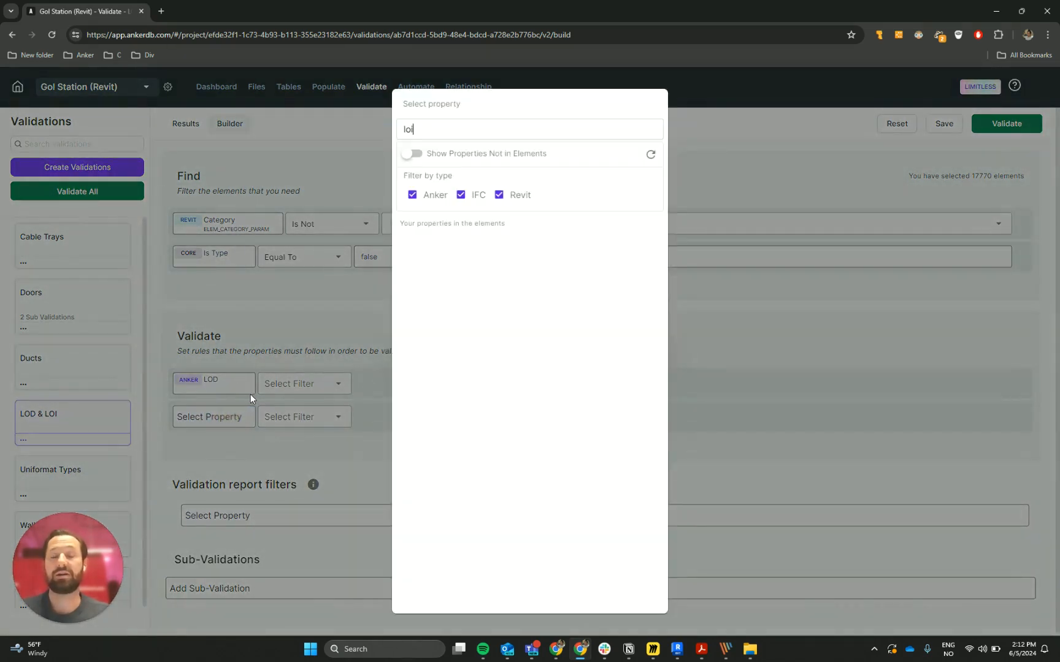
click(497, 242)
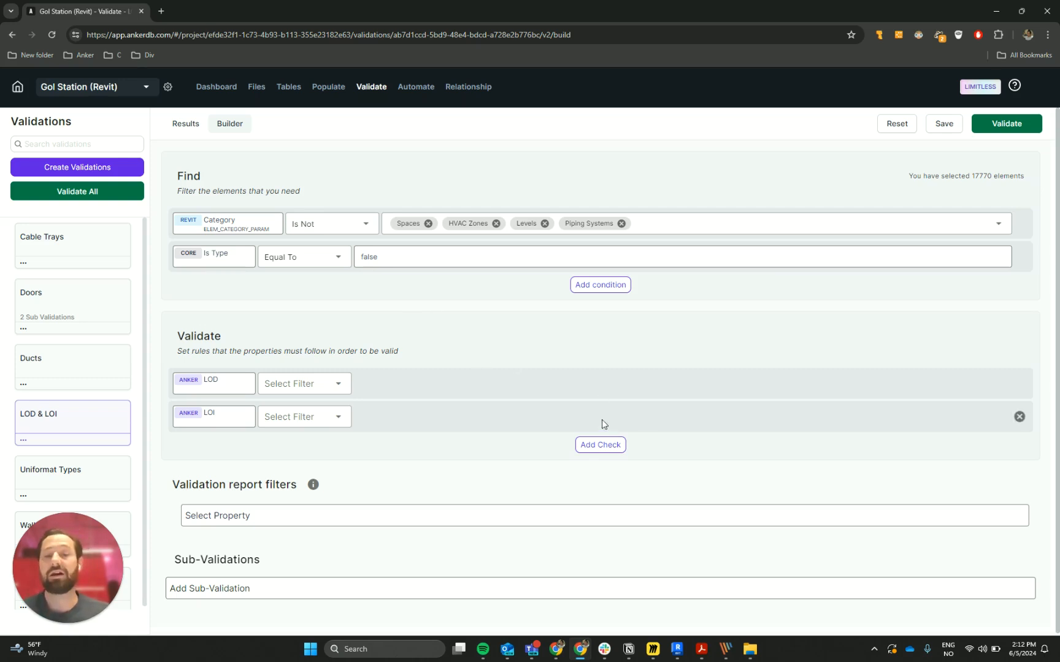
Switch to the Notion TO DO page, copy the 3-digit regular expression ^\d{3}, and return to the validation builder
click(628, 649)
click(502, 385)
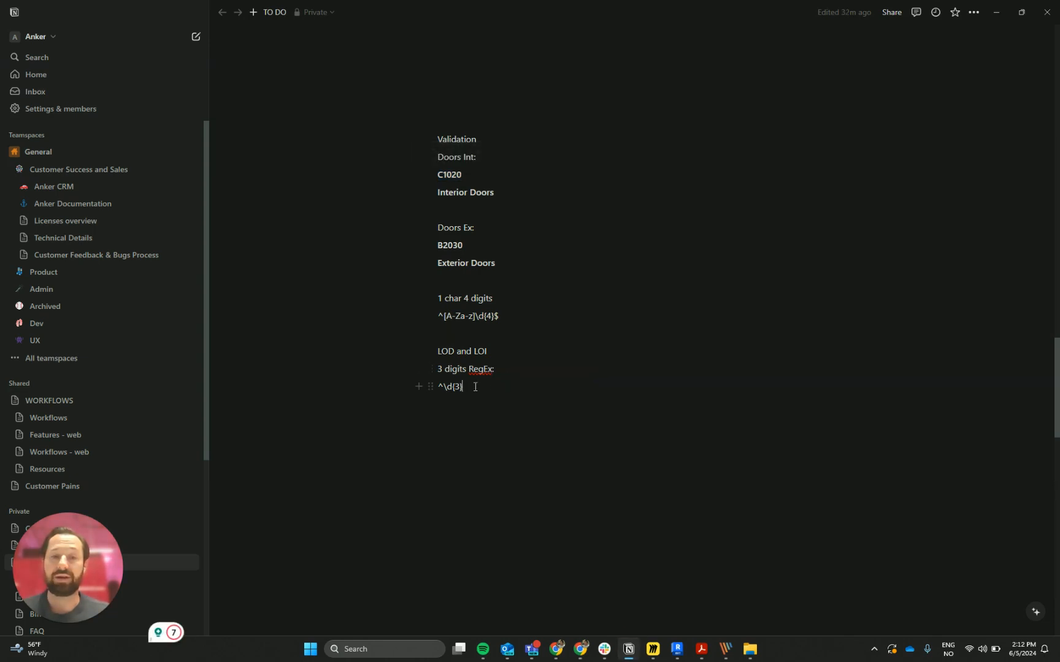
drag(475, 386, 423, 385)
key(ctrl+c)
click(608, 442)
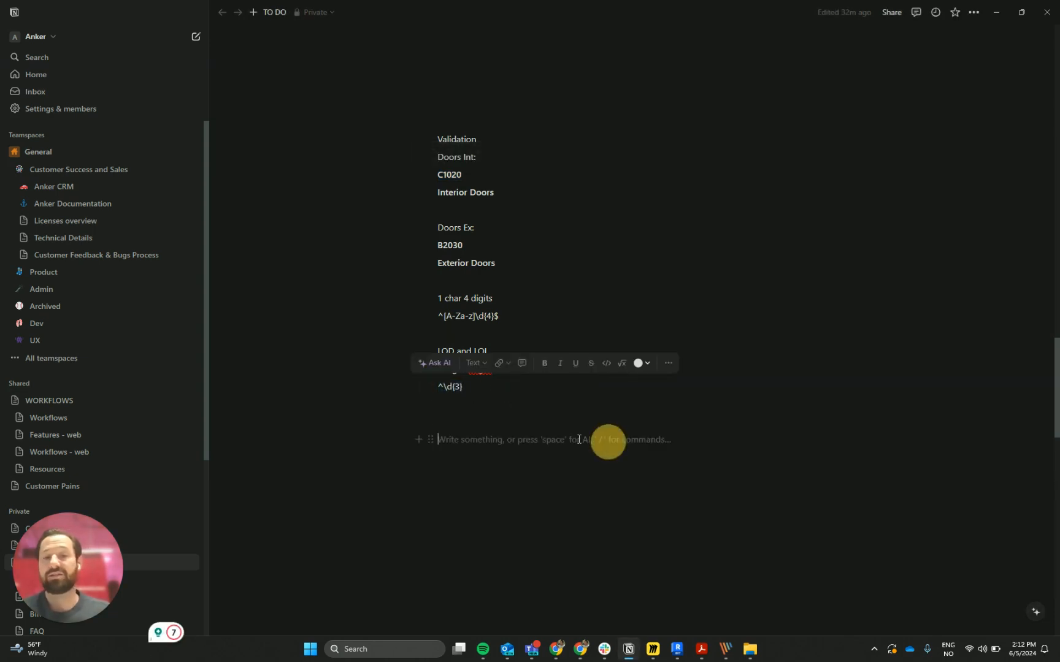
key(alt+Tab)
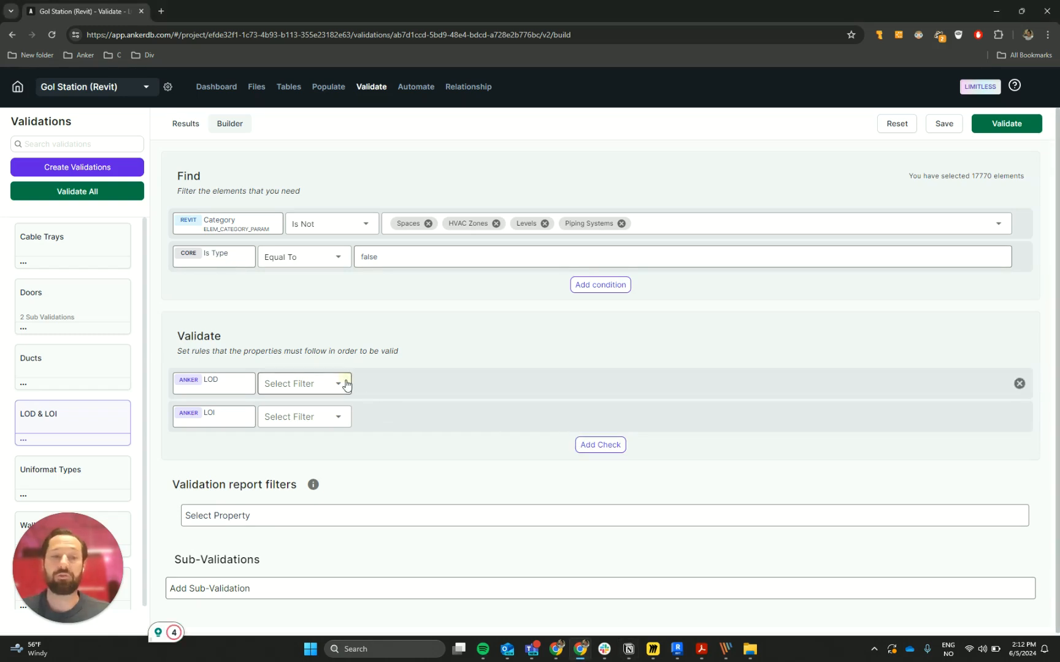
Set the LOD check to Matches RegEx with the pattern ^\d{3}
click(347, 385)
scroll(322, 485, down, 3)
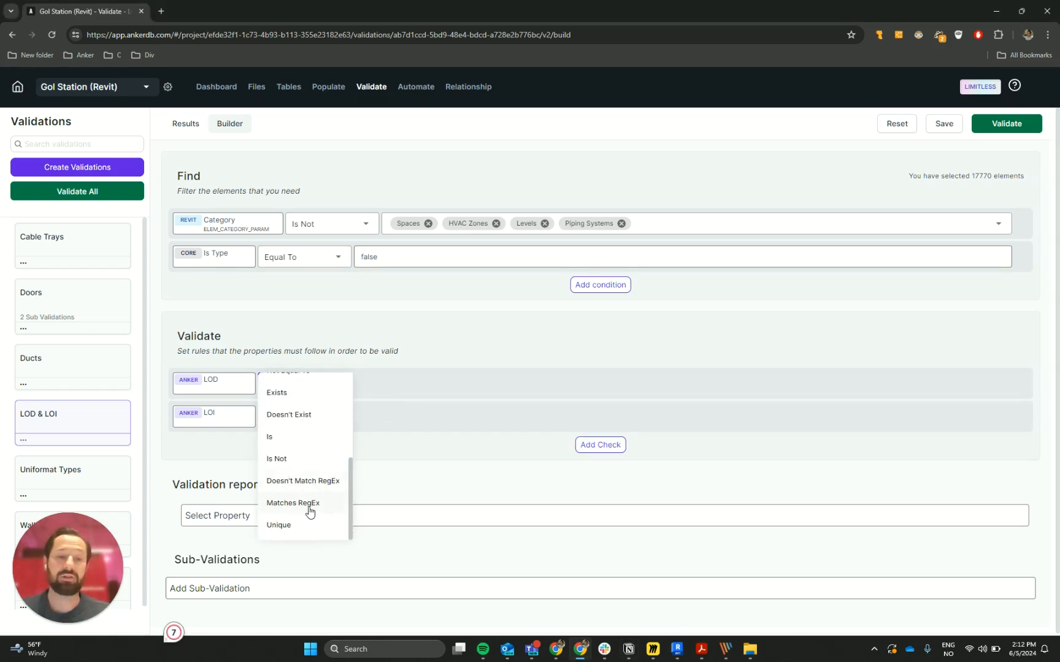
click(309, 506)
click(405, 385)
key(ctrl+v)
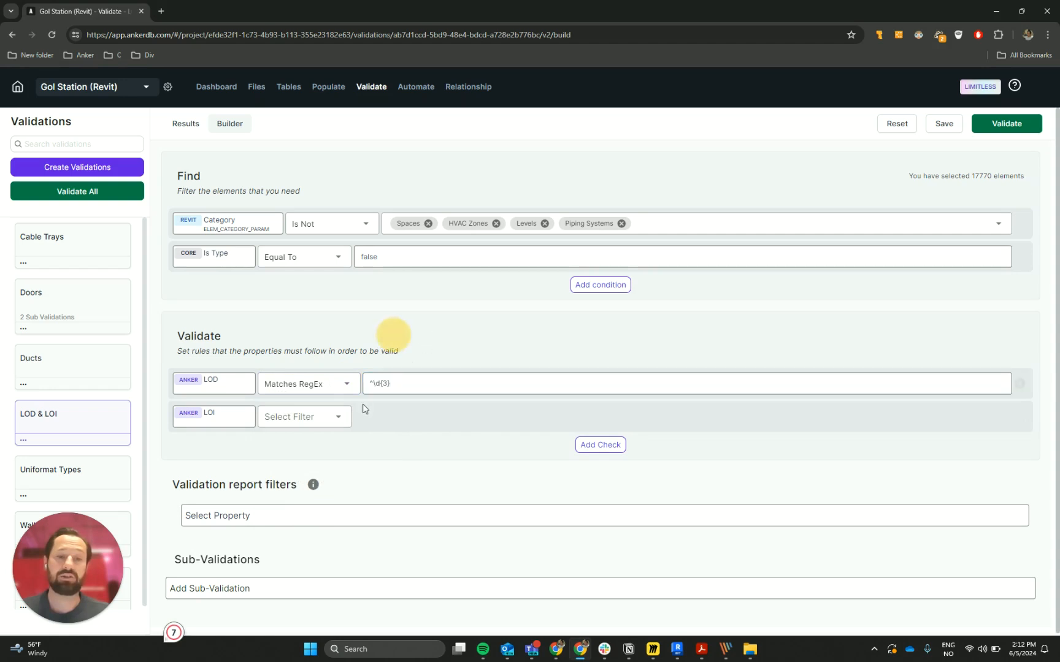
Set the LOI check to Matches RegEx with the pattern ^\d{3}
click(340, 417)
scroll(347, 490, down, 3)
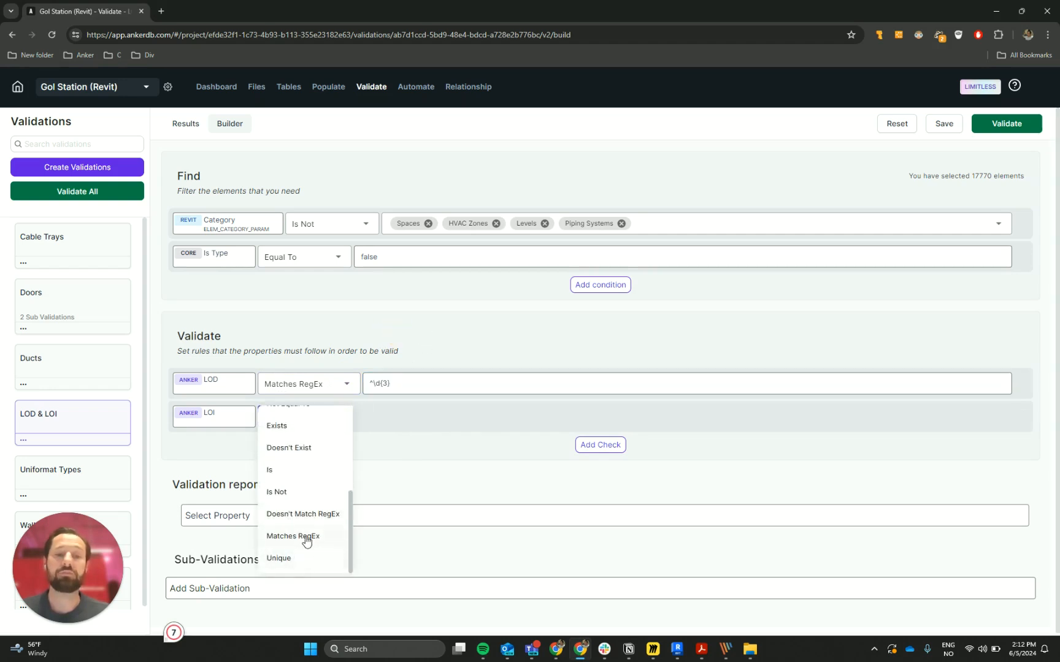
click(306, 538)
click(417, 415)
key(ctrl+v)
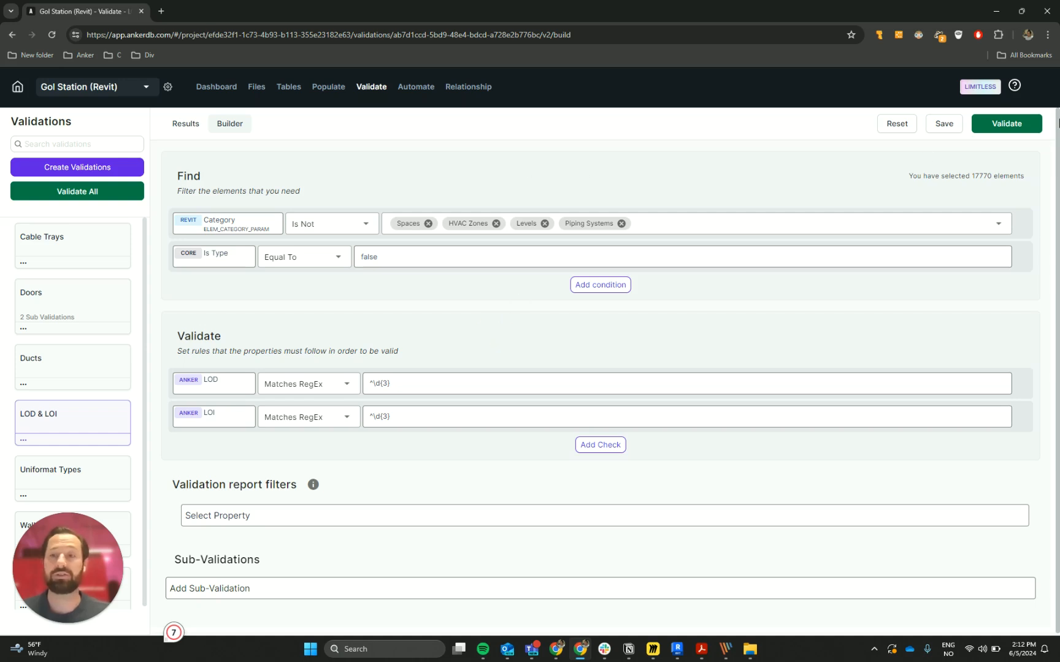
Run the LOD & LOI validation and open its results
click(1018, 125)
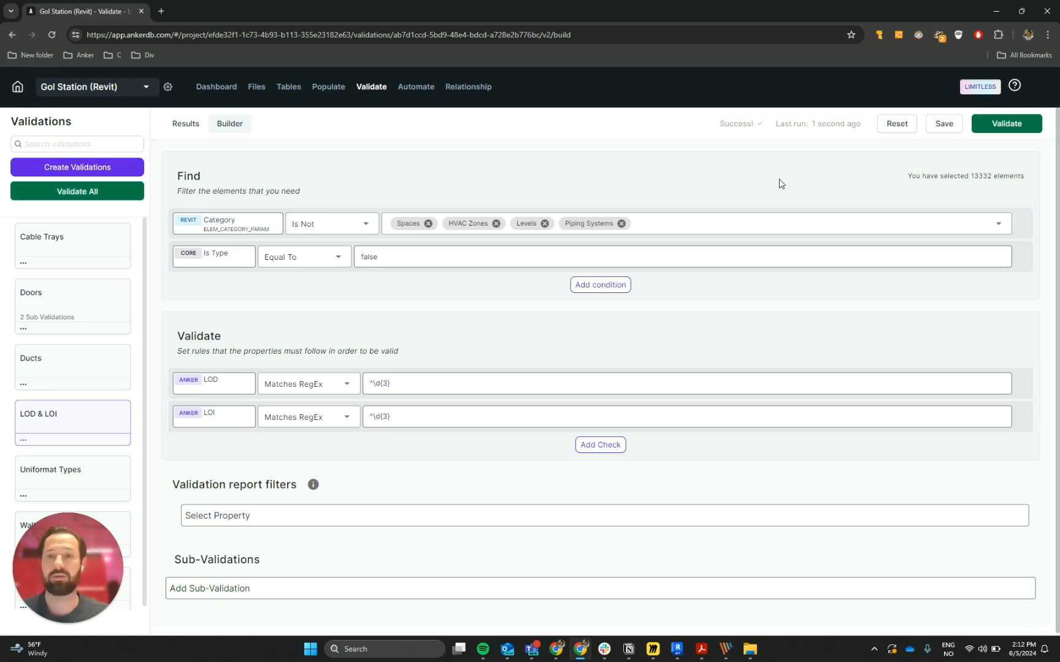
click(186, 124)
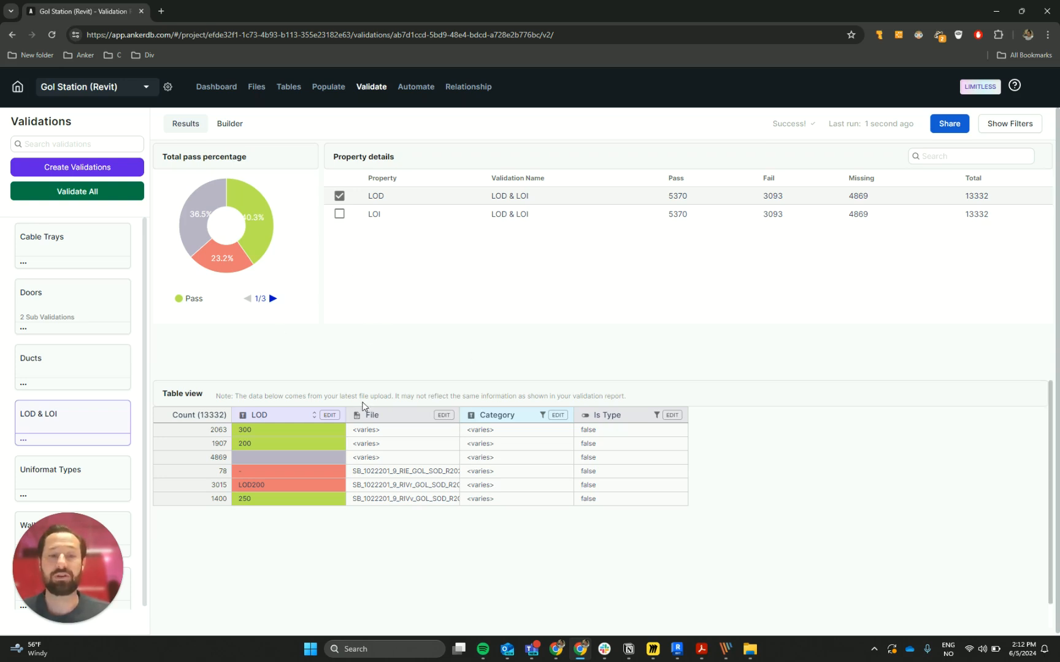
Sort the results table by LOD in ascending order and examine the values that fail the check
click(330, 416)
click(385, 504)
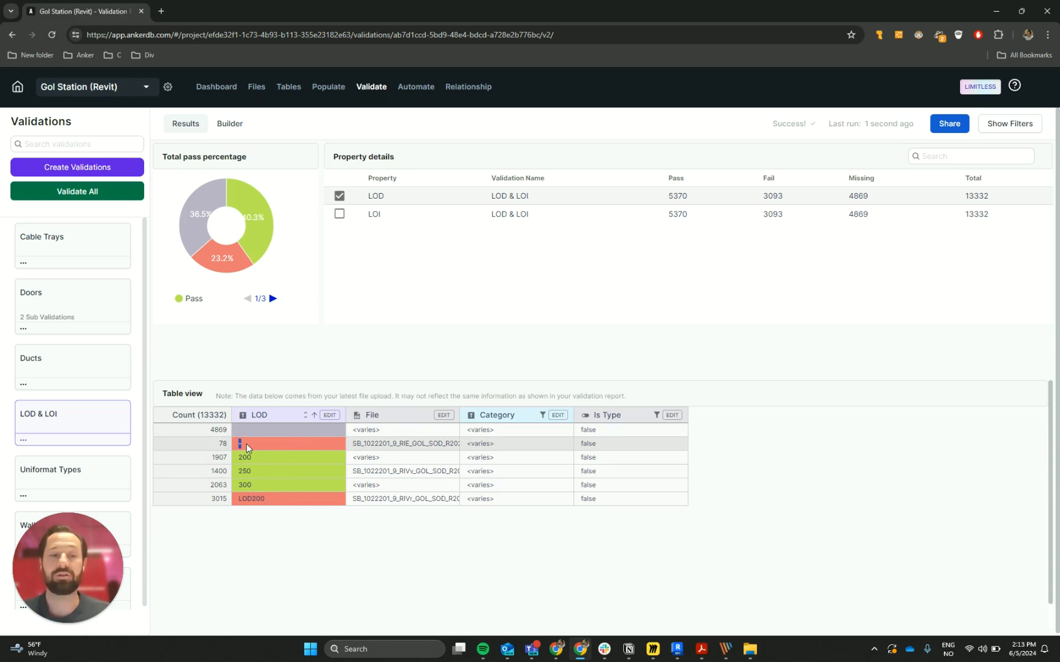
double_click(252, 498)
click(273, 531)
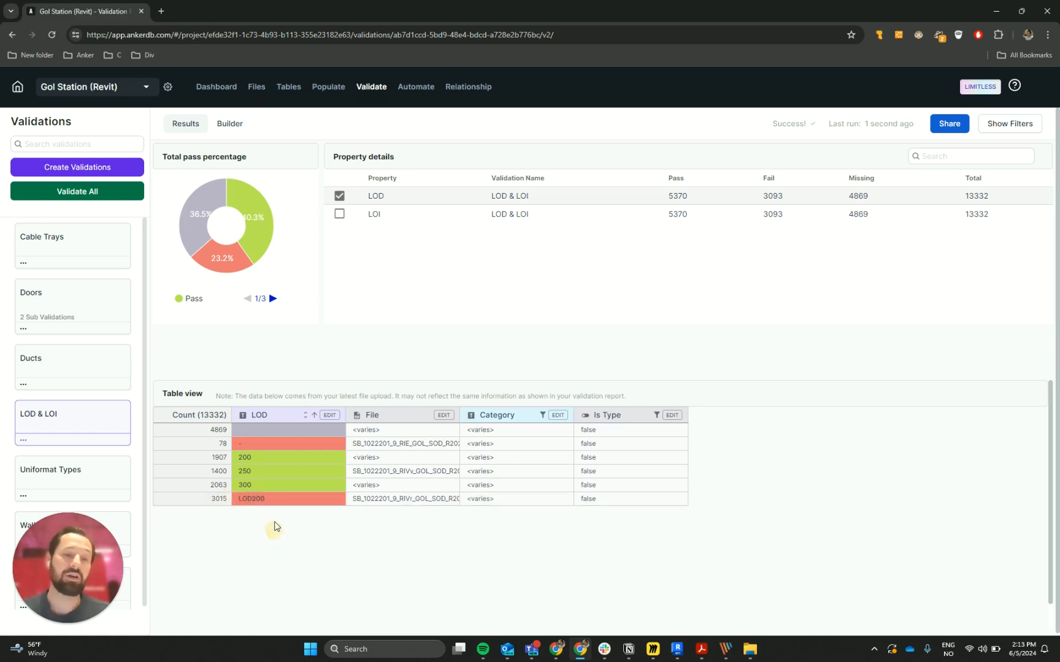